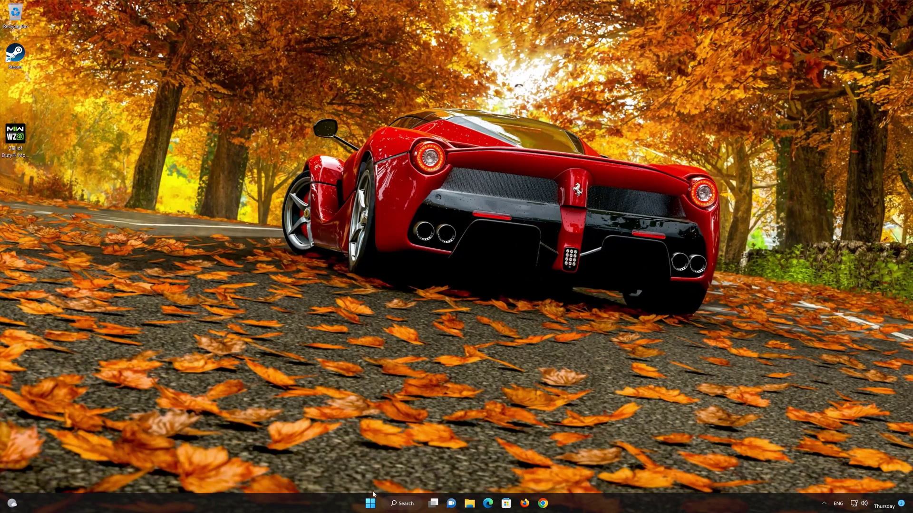
Step: Open the Network and Sharing Center from the Control Panel's Network and Internet category
click(371, 504)
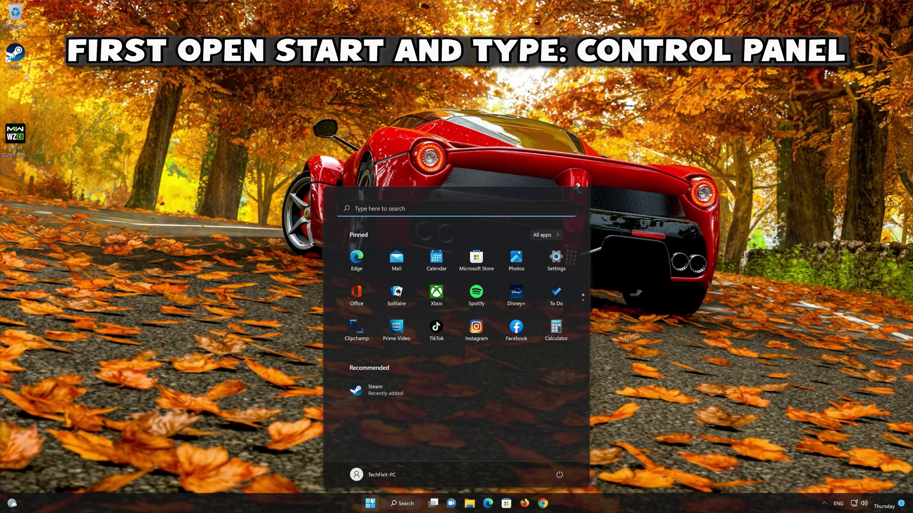
text(control panel)
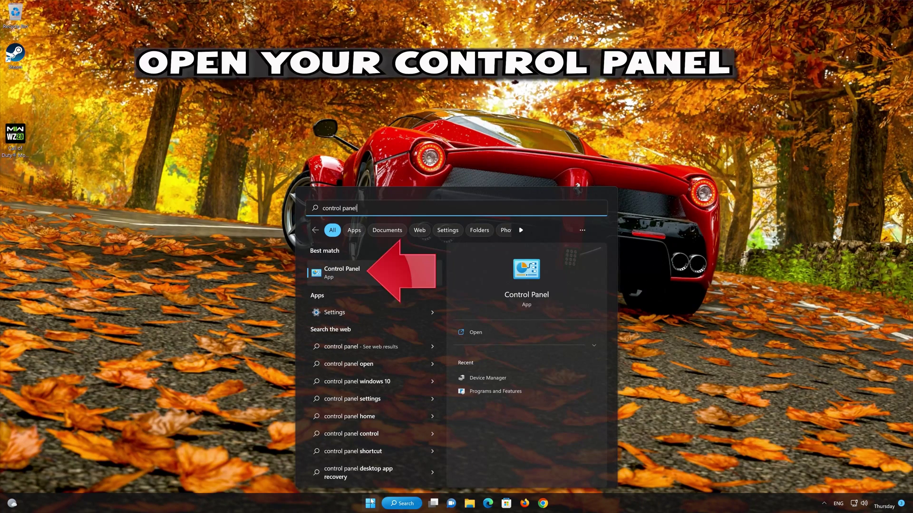
click(368, 274)
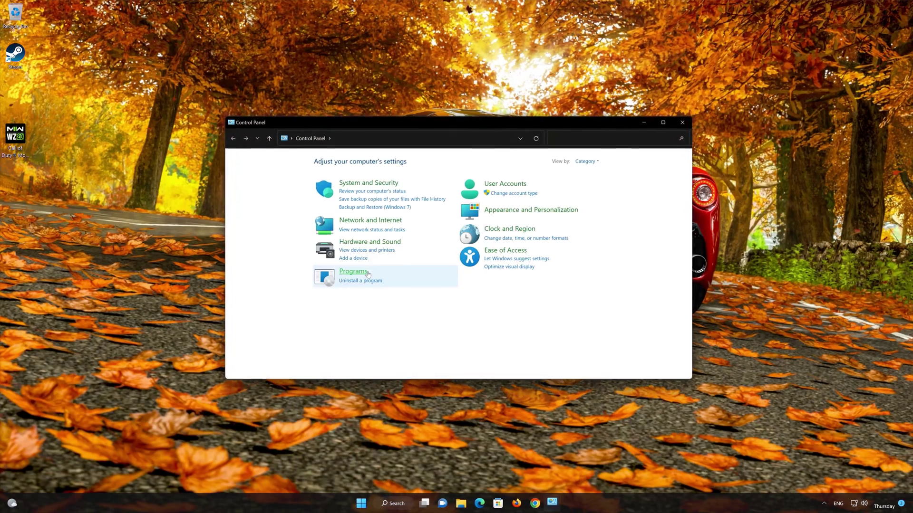
click(373, 222)
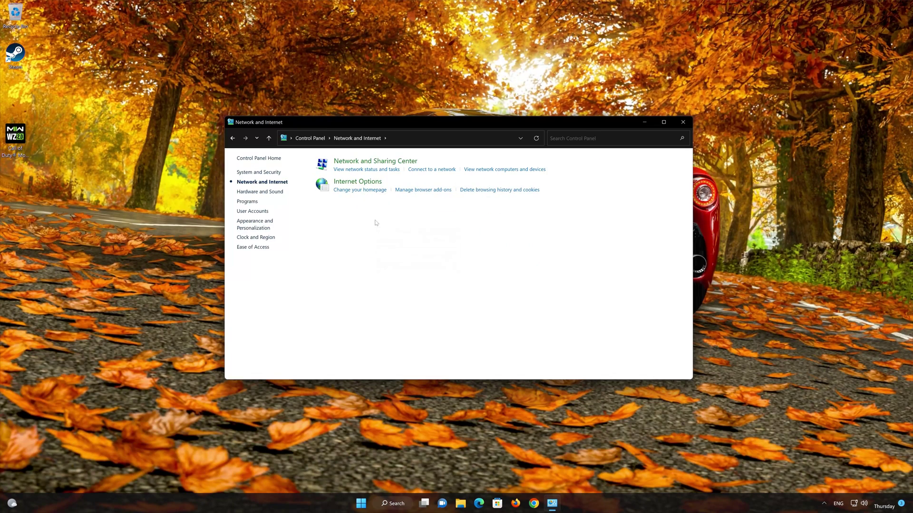
click(385, 164)
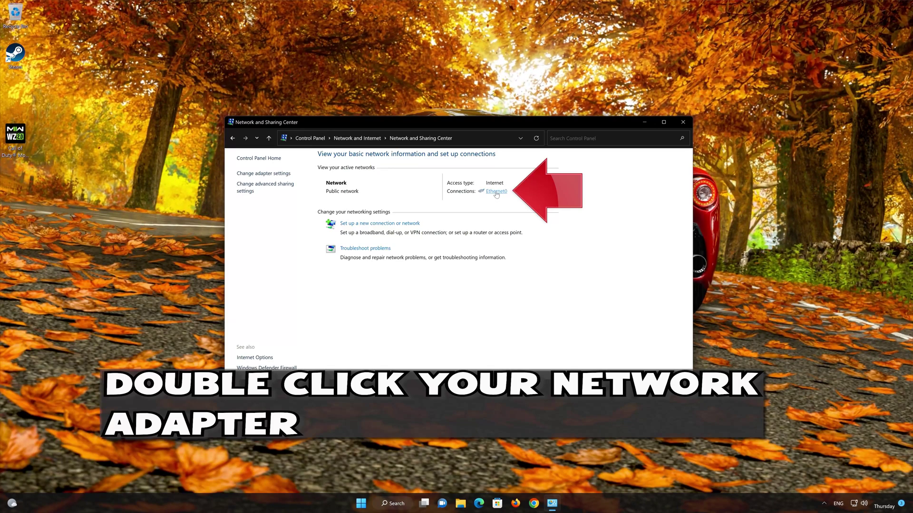
Step: Open the Internet Protocol Version 4 (TCP/IPv4) properties of the Ethernet0 connection
click(496, 192)
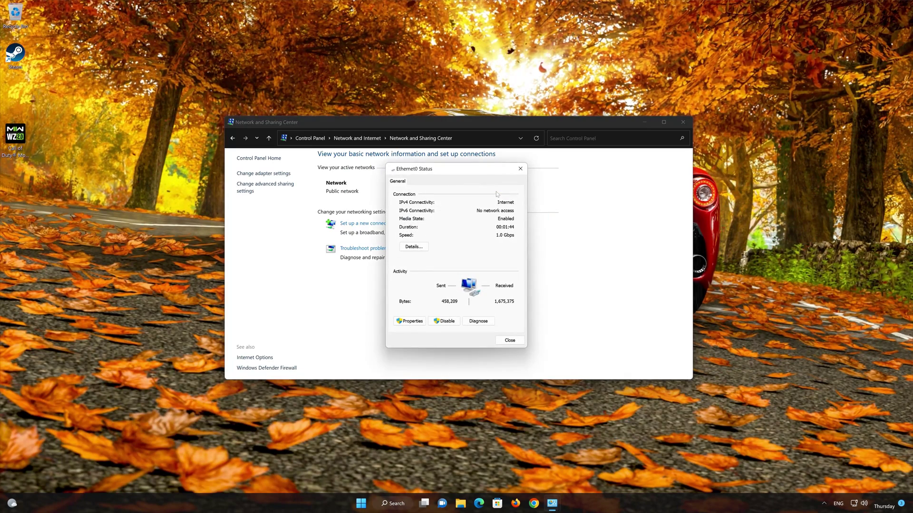
click(414, 322)
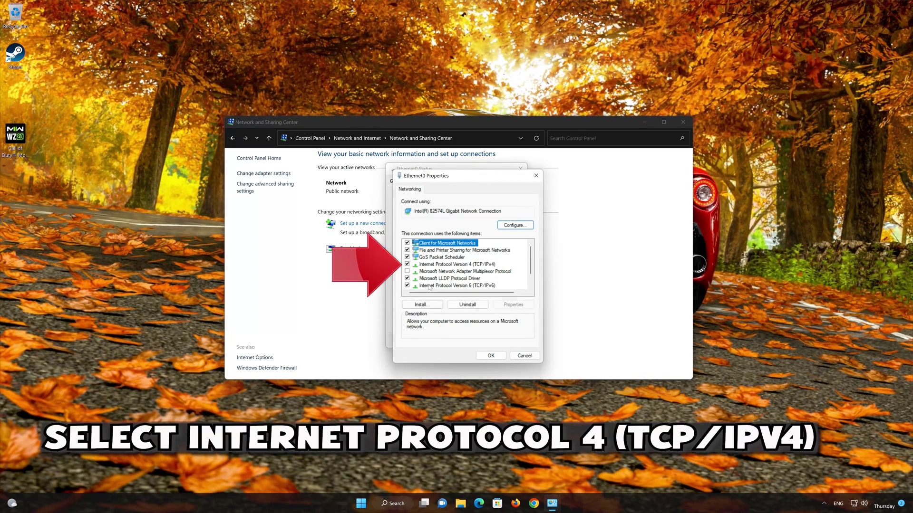
click(433, 265)
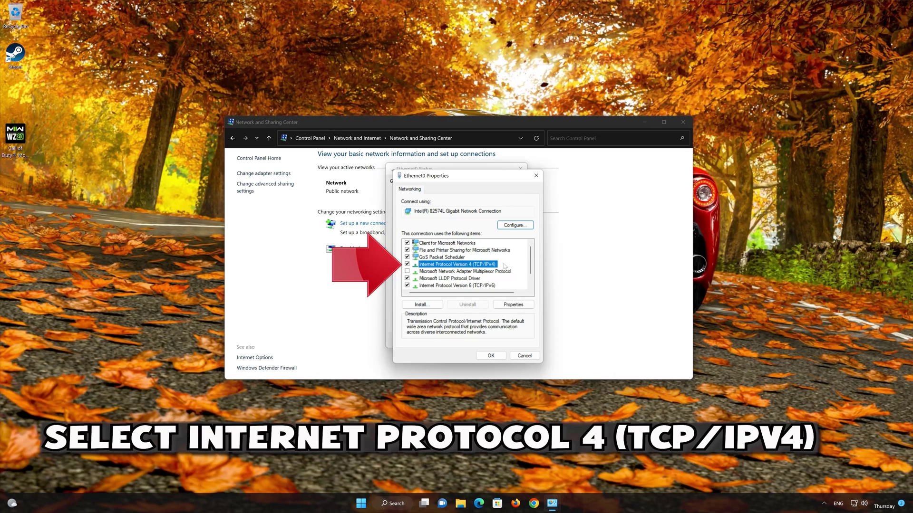
click(508, 304)
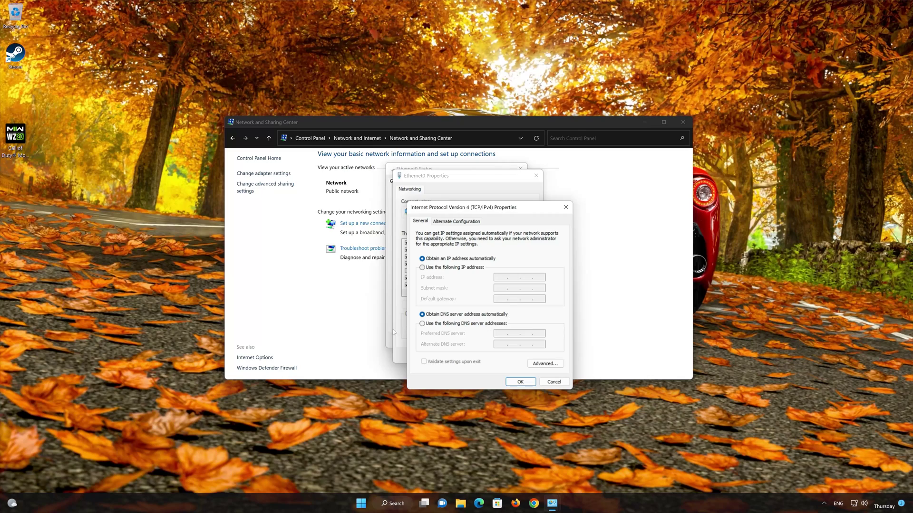
Step: Set the preferred DNS server to 8.8.8.8 and the alternate to 8.8.4.4, apply them and close all network windows
click(423, 323)
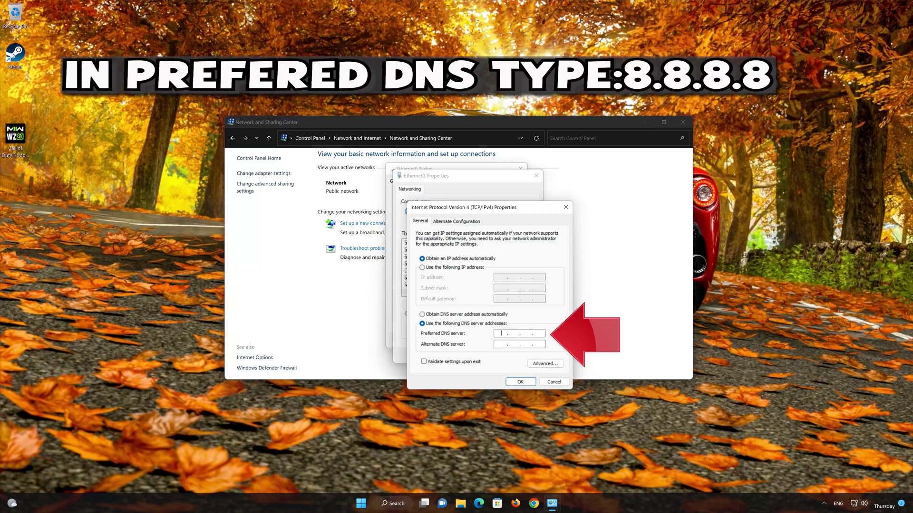
text(8.8.)
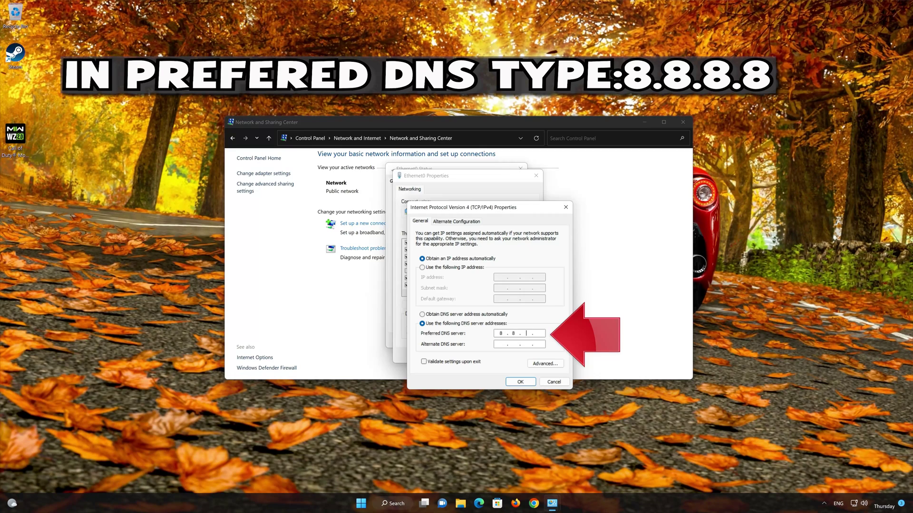
text(8.)
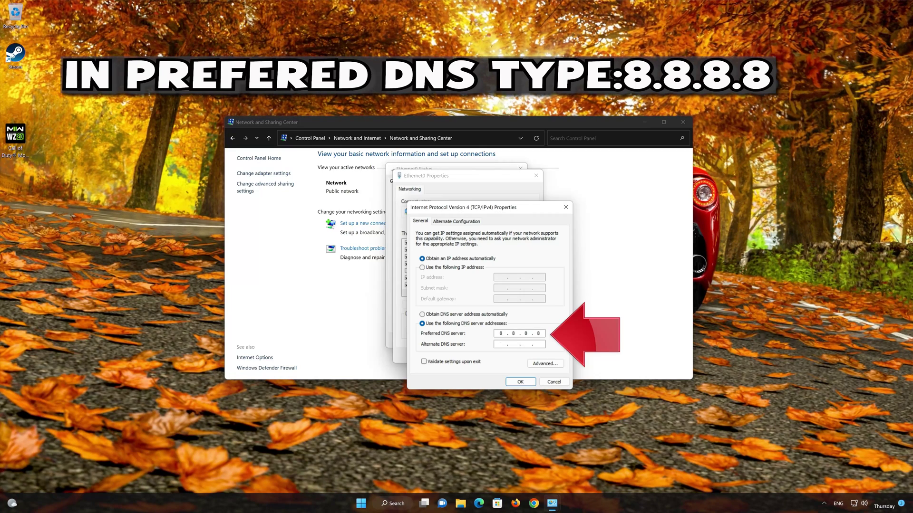
click(501, 344)
text(8 . )
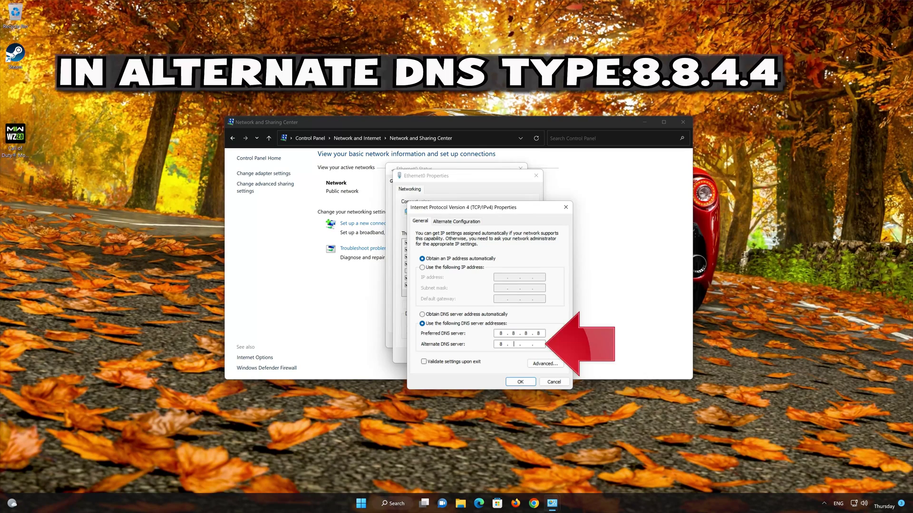
text(8 . )
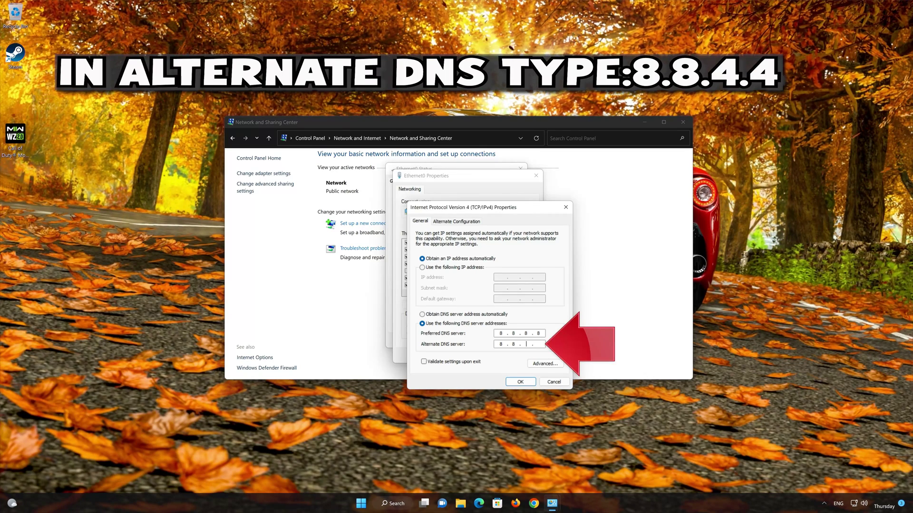
text(4 .)
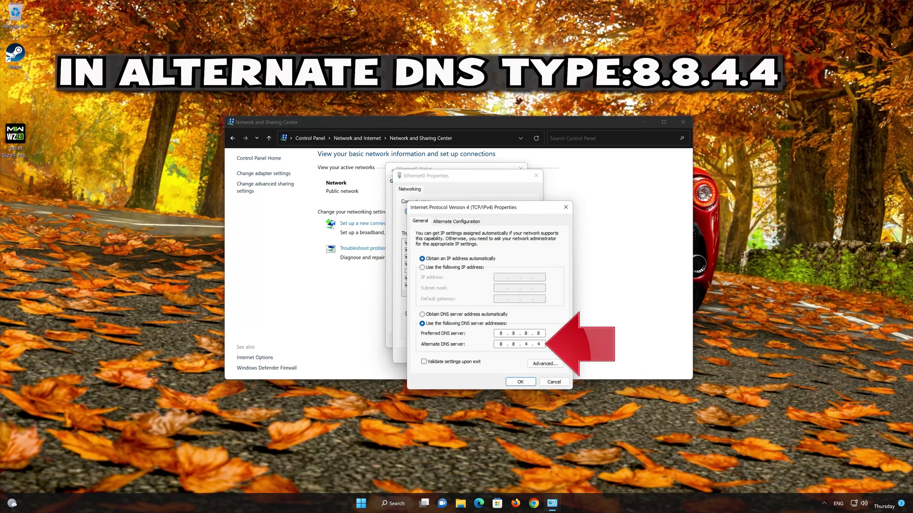
click(520, 382)
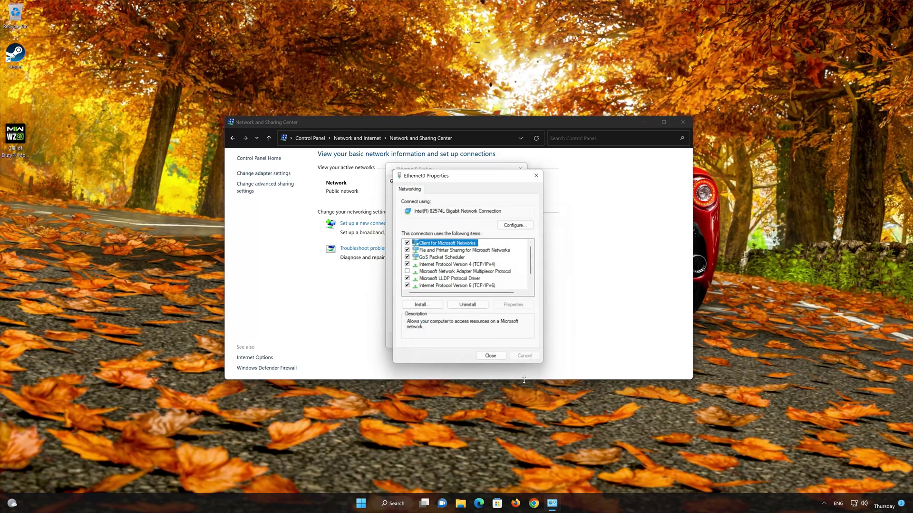
click(492, 358)
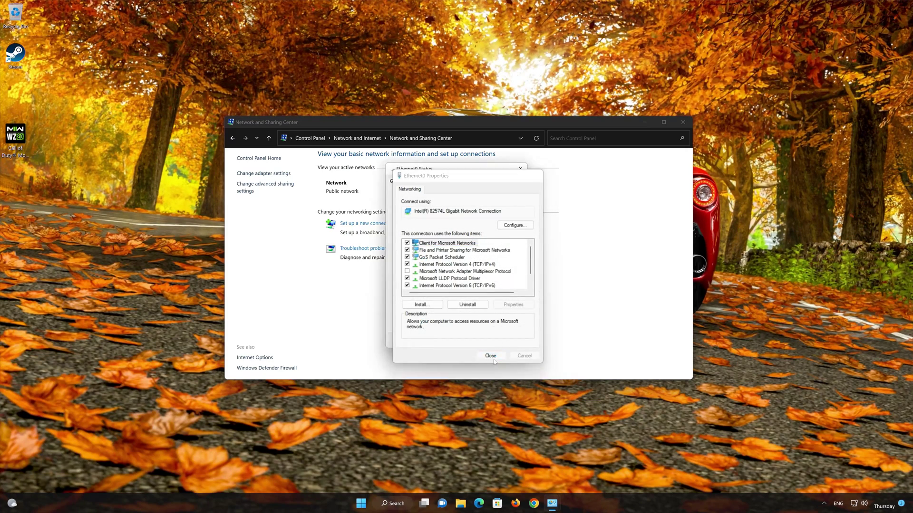
click(510, 341)
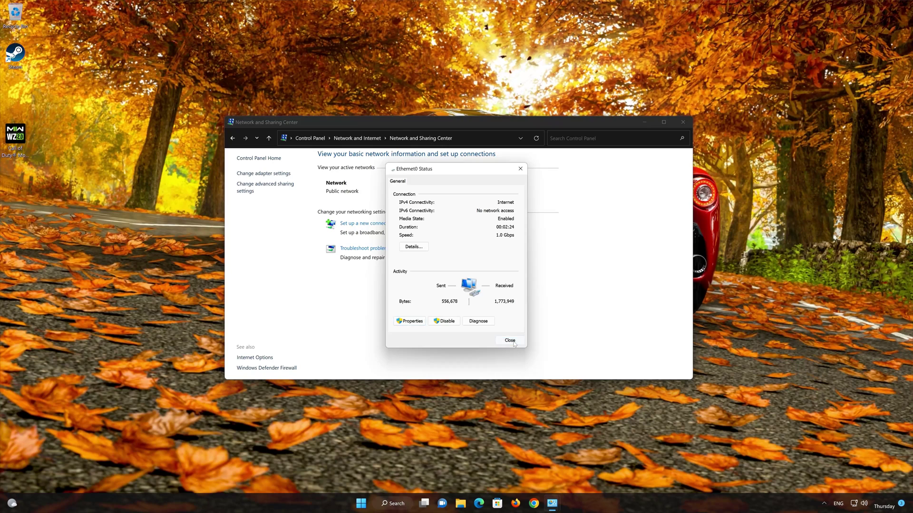
click(685, 123)
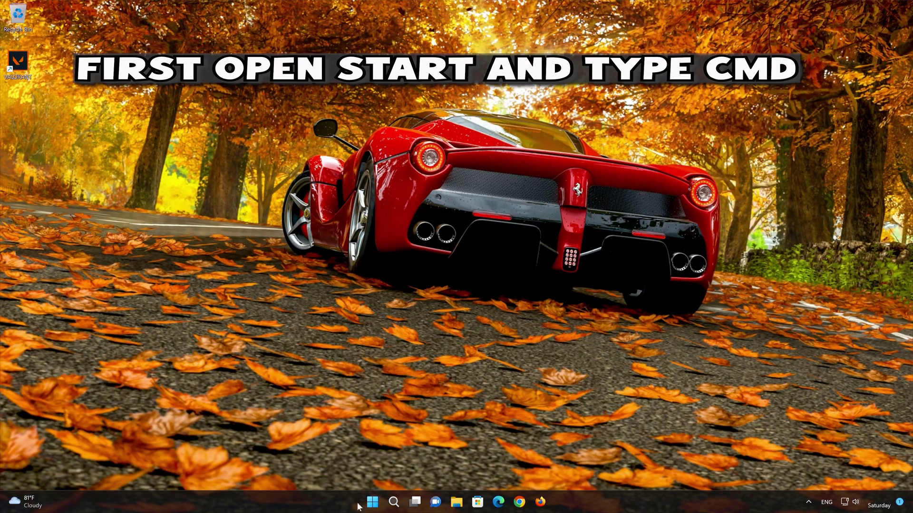
Step: Launch Command Prompt as administrator, allow it to make changes, and move its window nearer the middle of the desktop
click(373, 502)
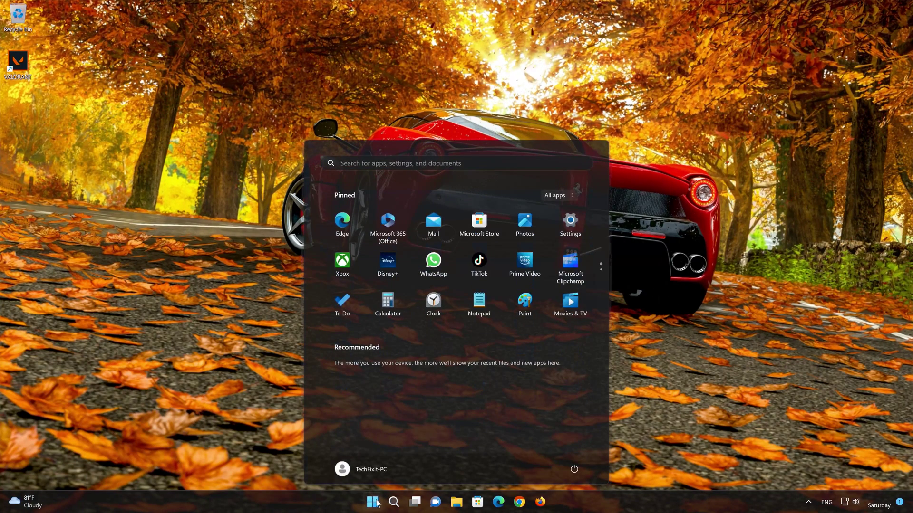
text(cmd)
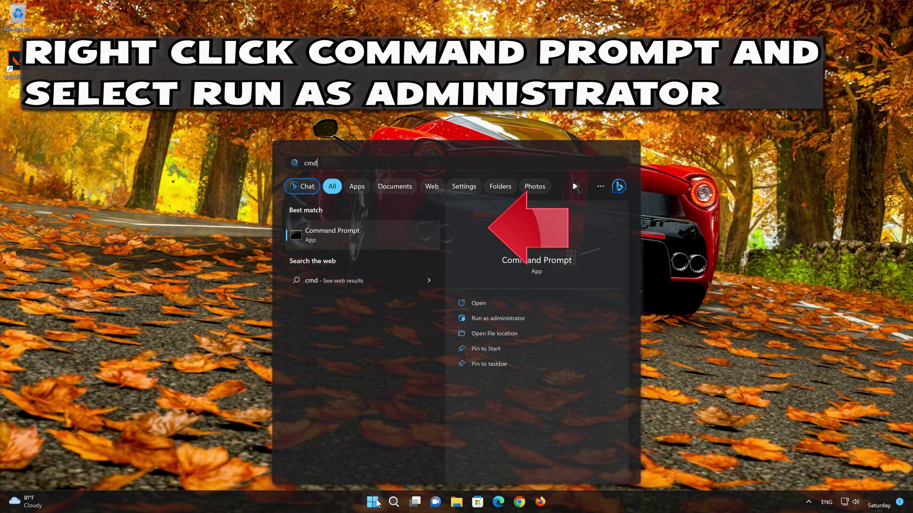
right_click(415, 234)
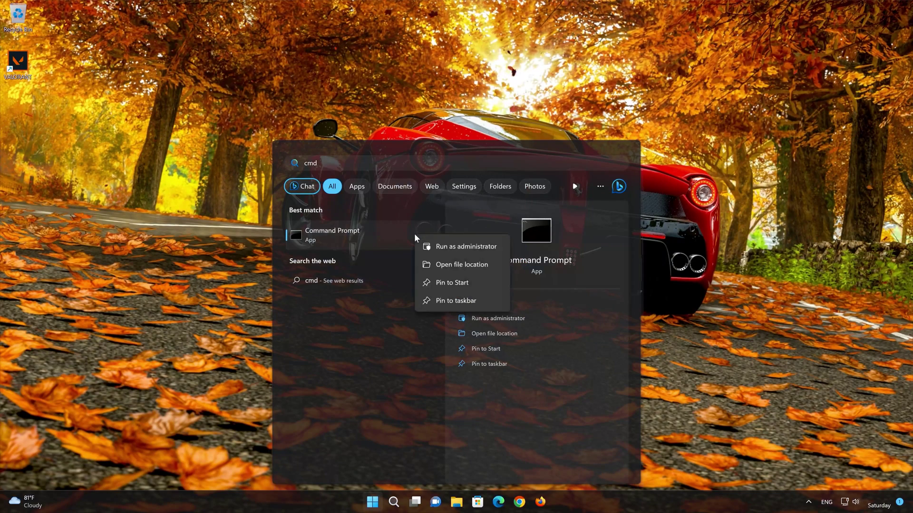
click(469, 247)
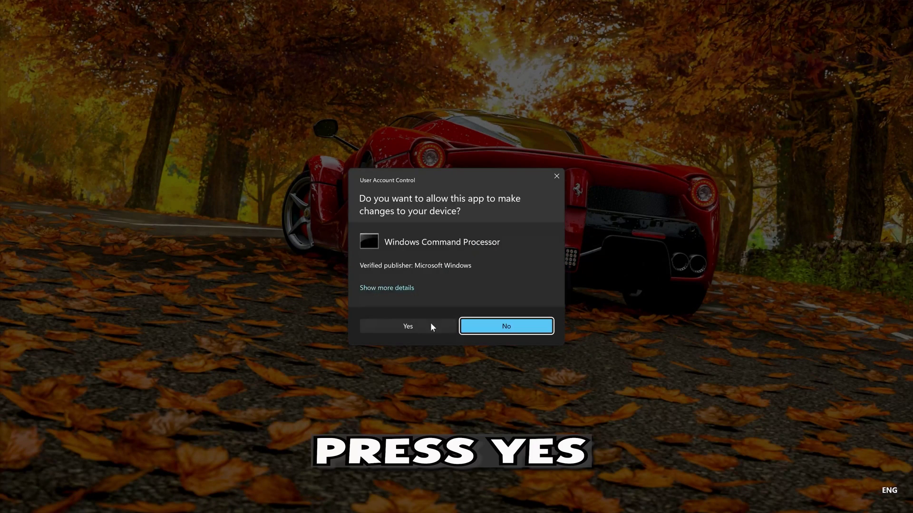
click(405, 327)
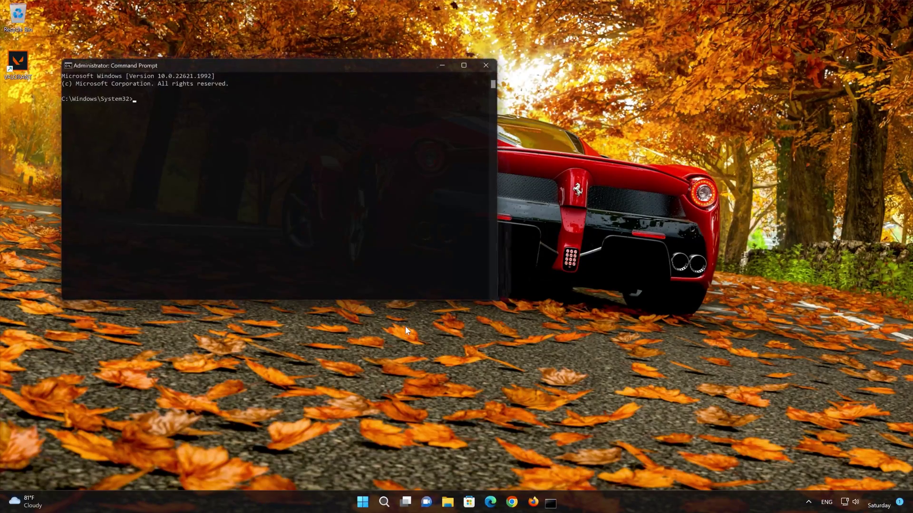
drag(326, 66, 530, 110)
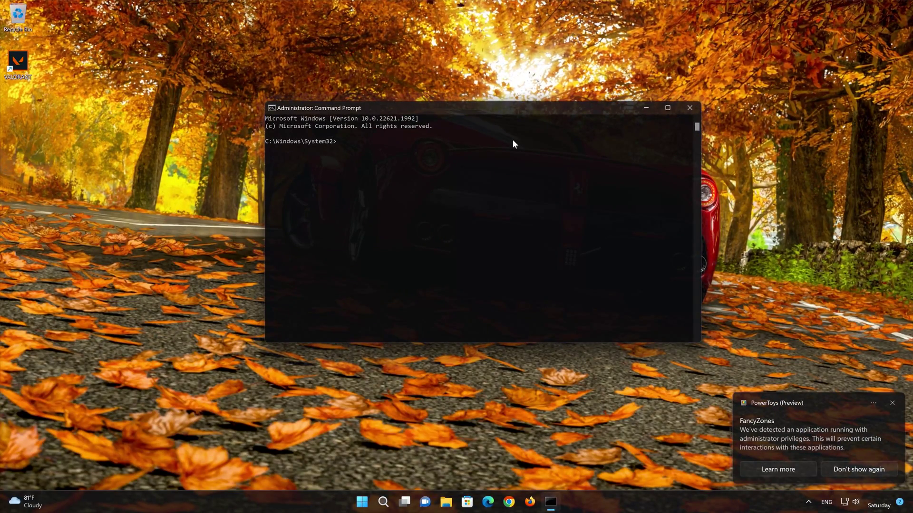
Step: Reset the TCP/IP stack by running "netsh int ip reset"
text(net)
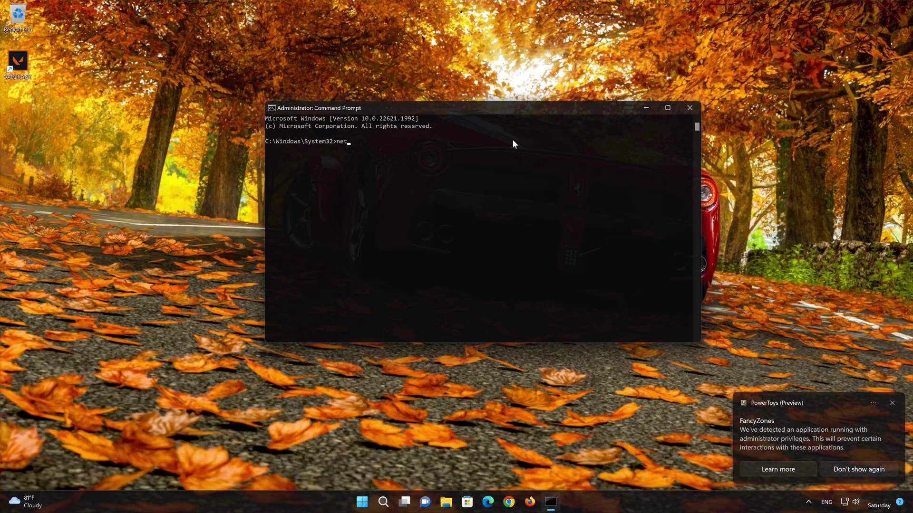
text(sh)
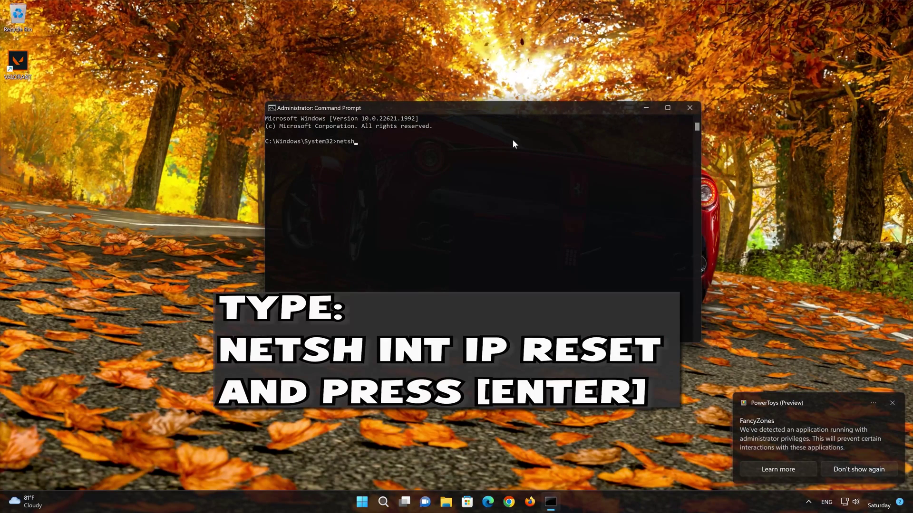
text( int)
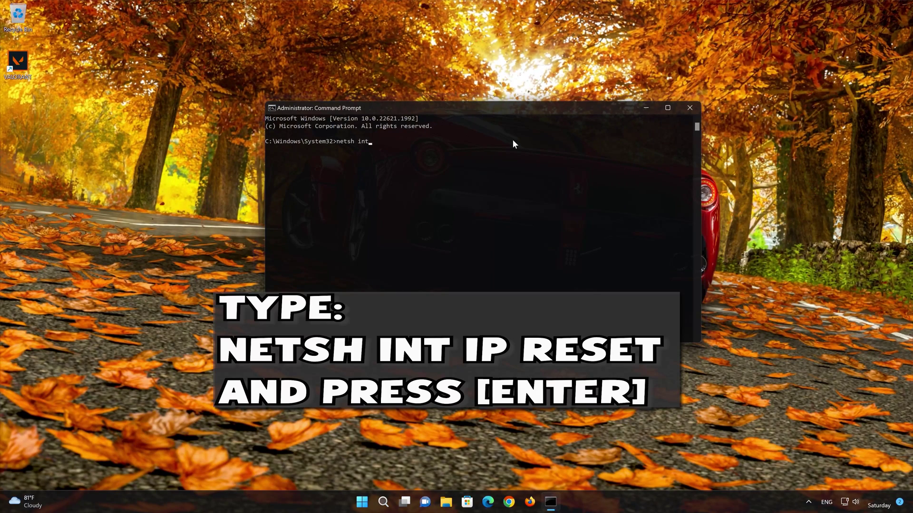
text( ip )
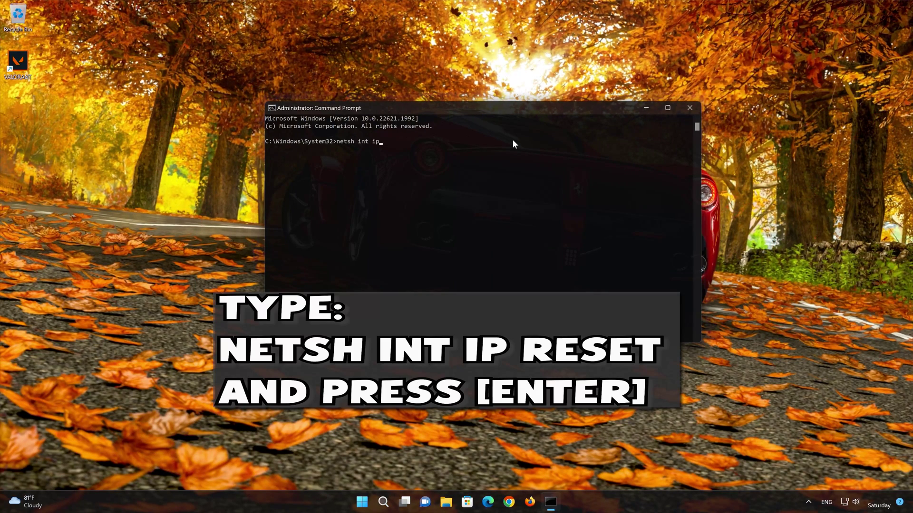
text(reset)
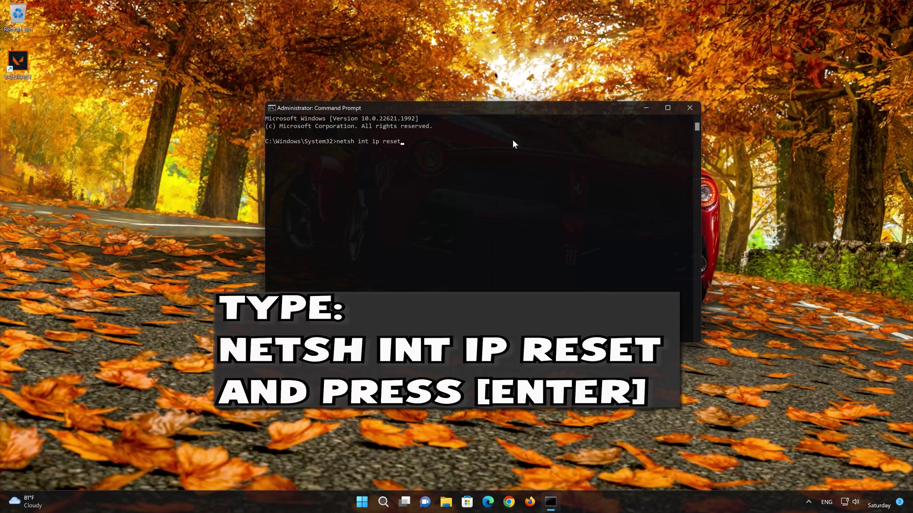
key(Return)
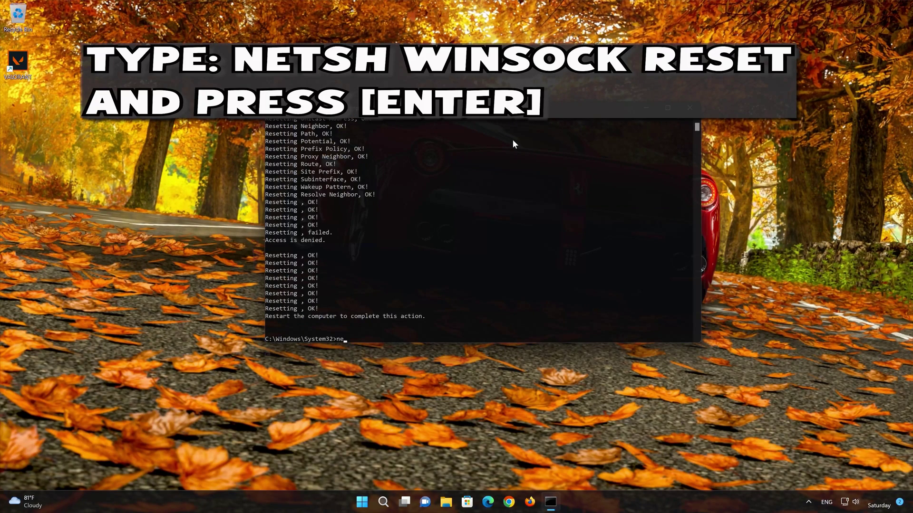
Step: Reset the Winsock catalog by running "netsh winsock reset"
text(s)
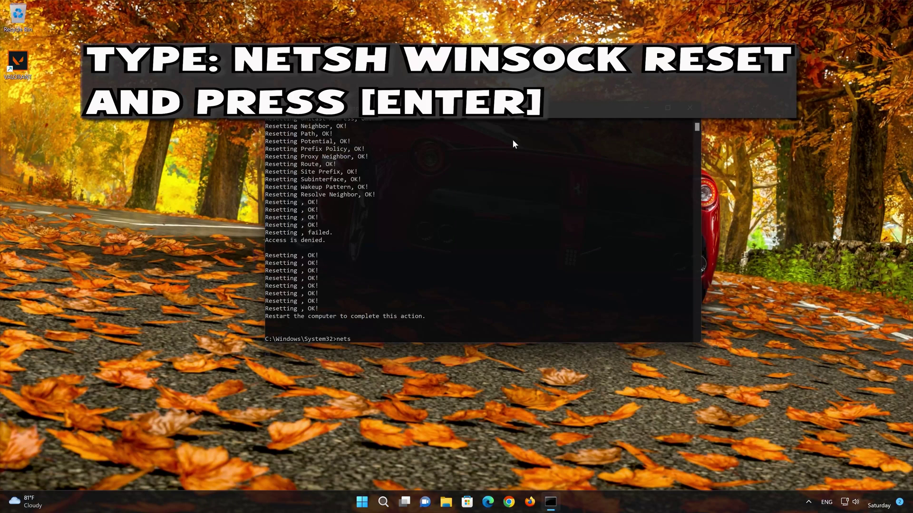
text(h w)
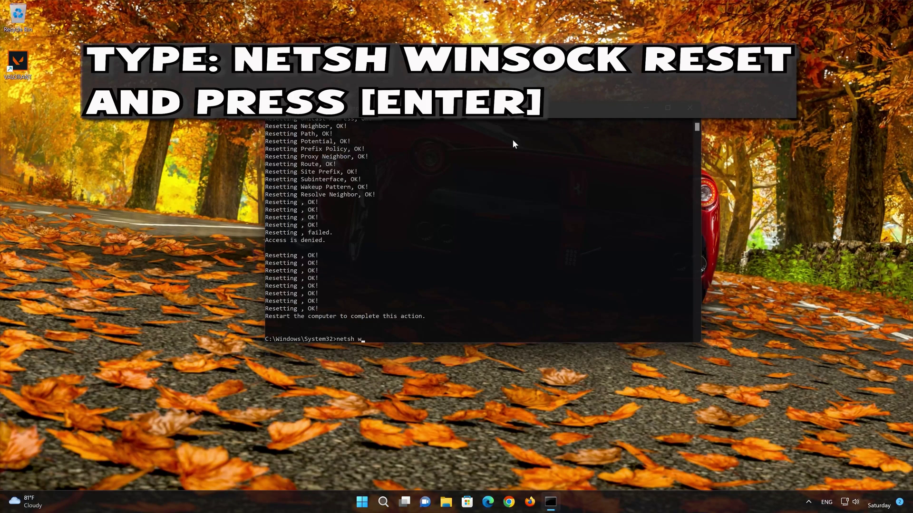
text(insock)
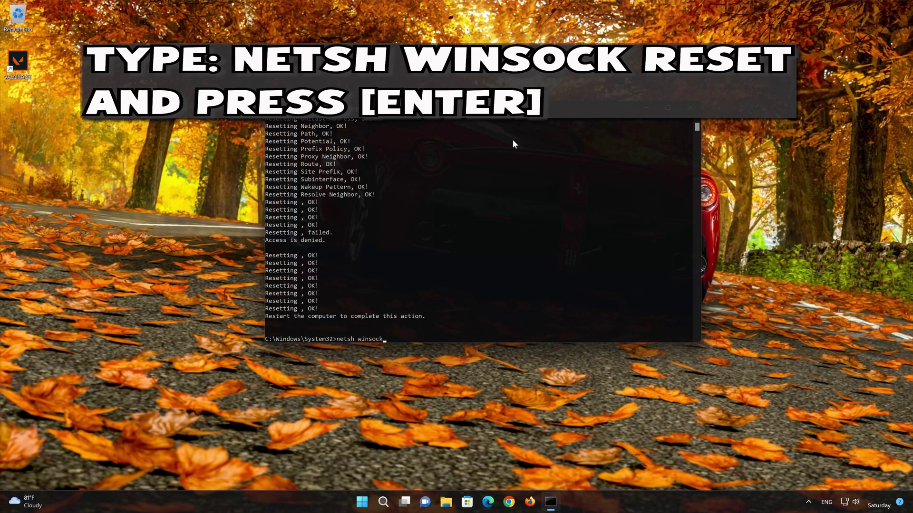
text( rese)
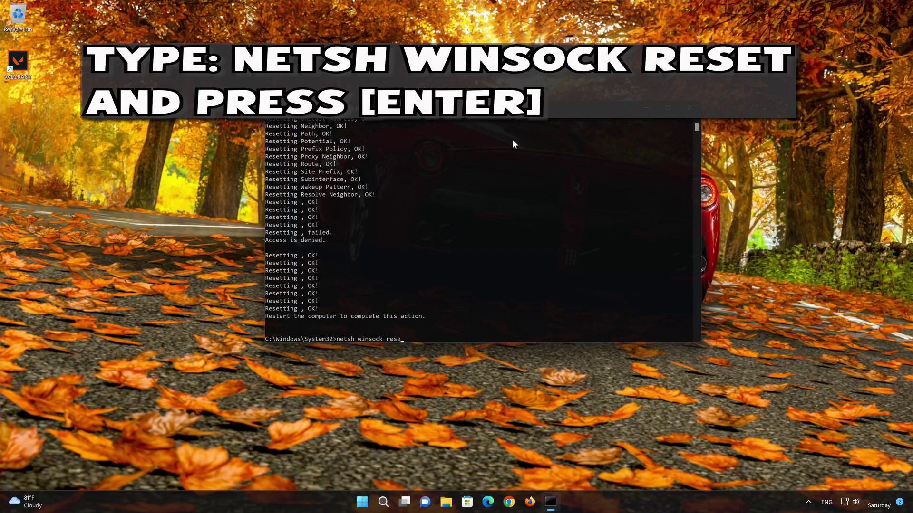
text(t)
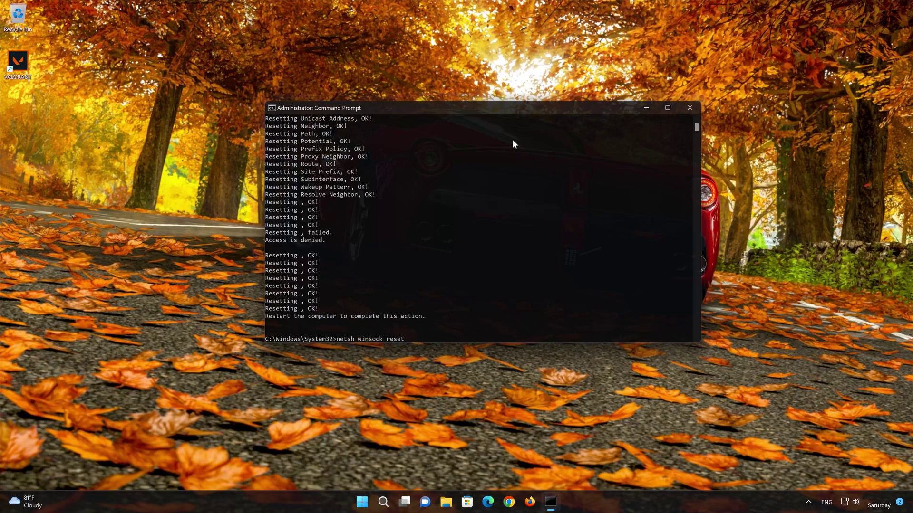
key(Return)
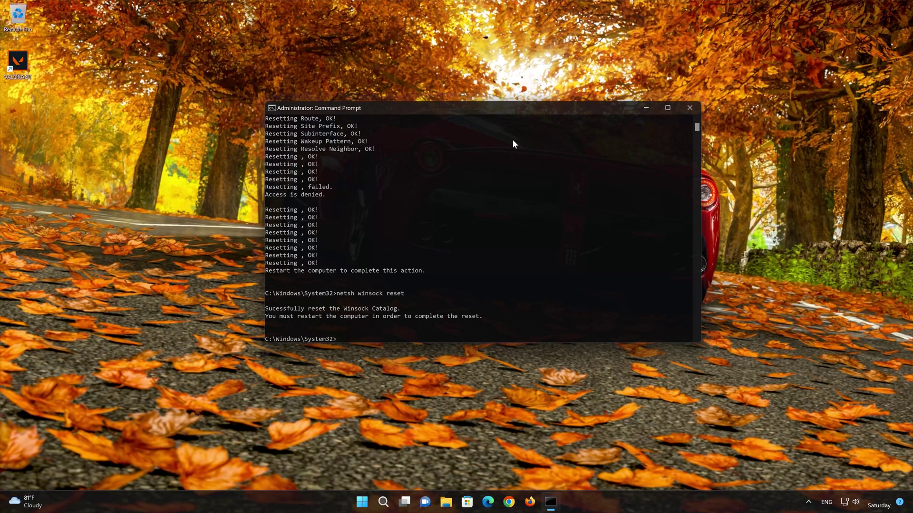
Step: Flush the DNS resolver cache by running "ipconfig /flushdns"
text(ipconf)
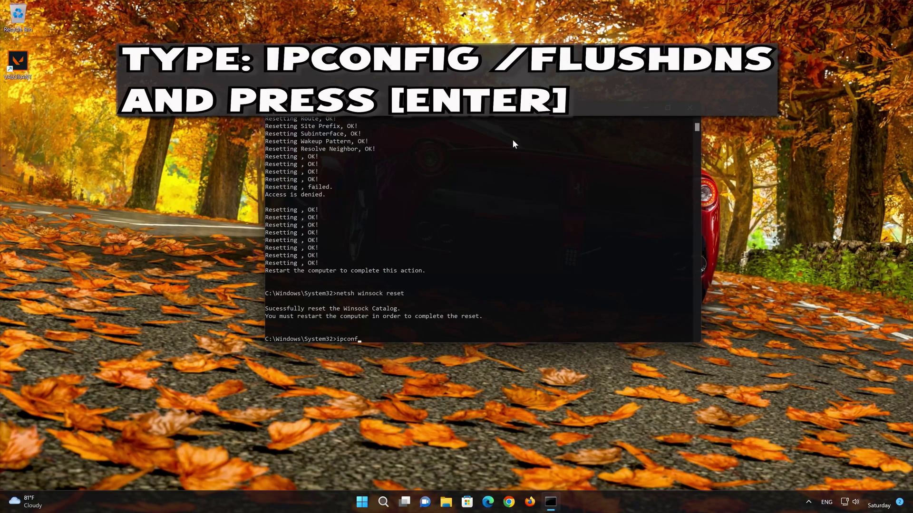
text(ig )
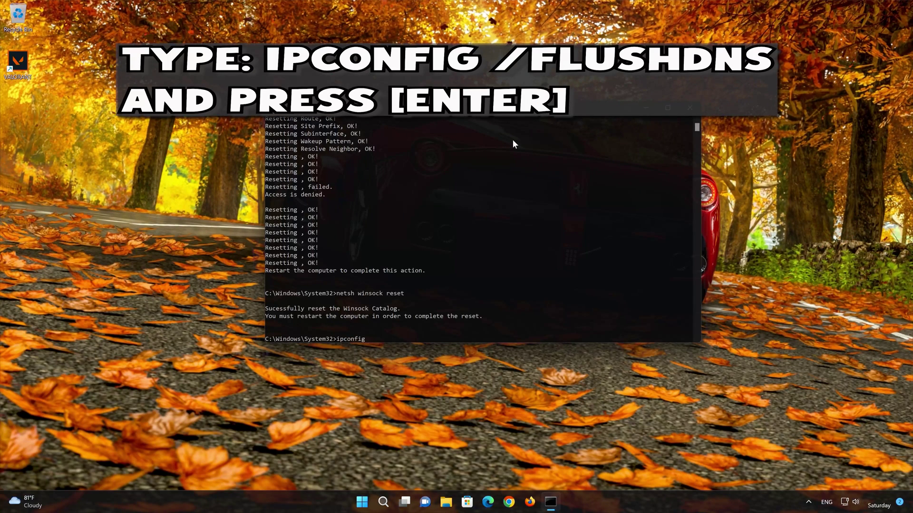
text(/)
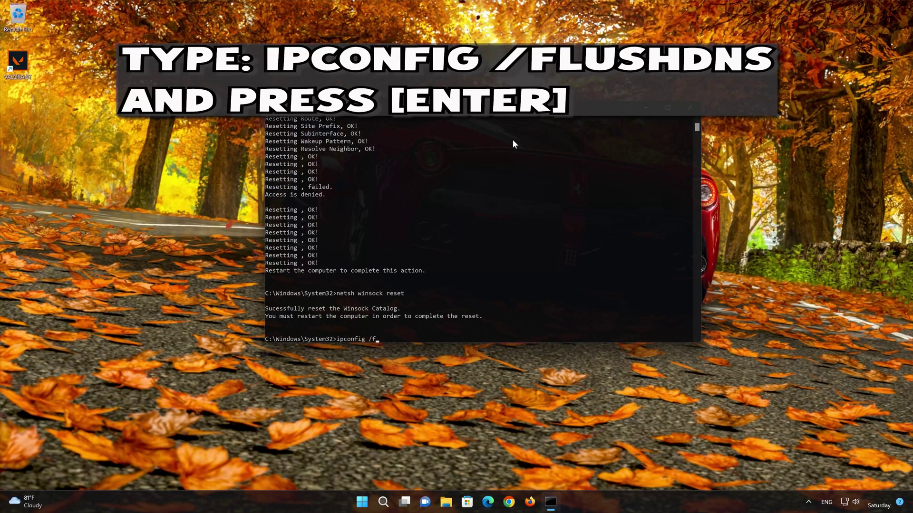
text(flushd)
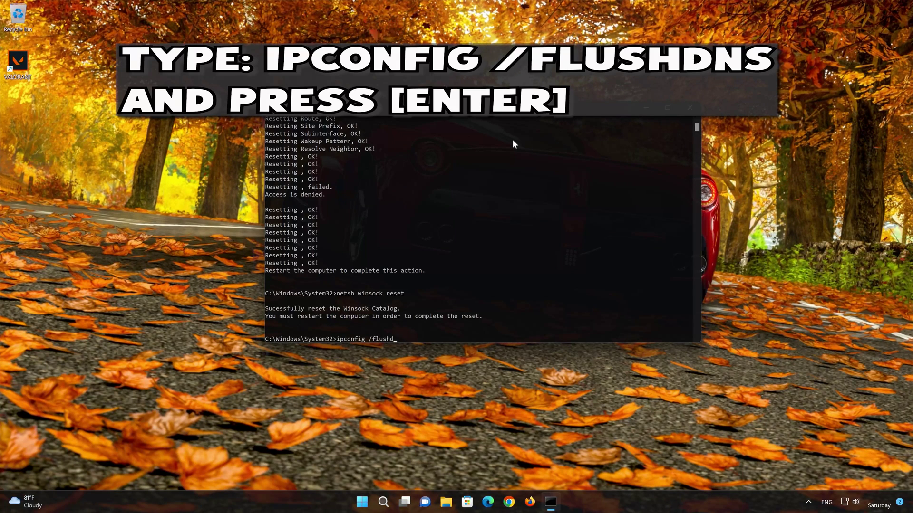
text(n)
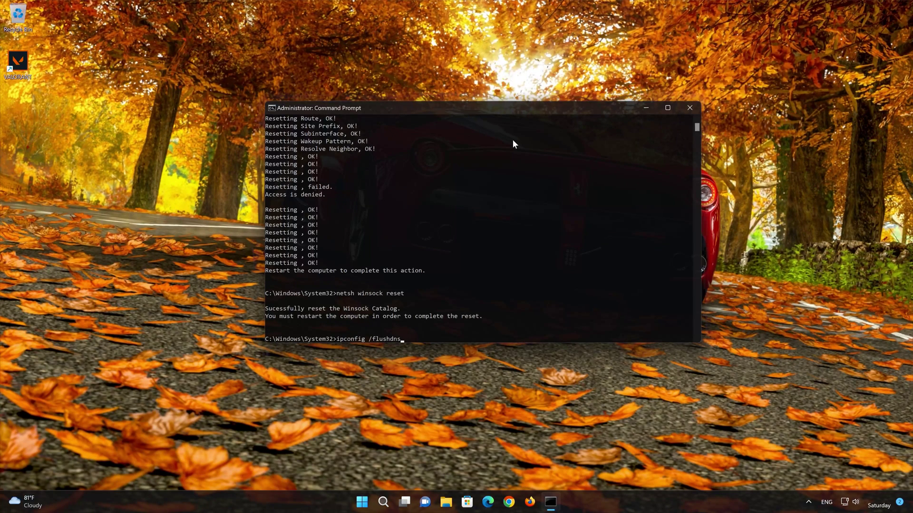
text(s)
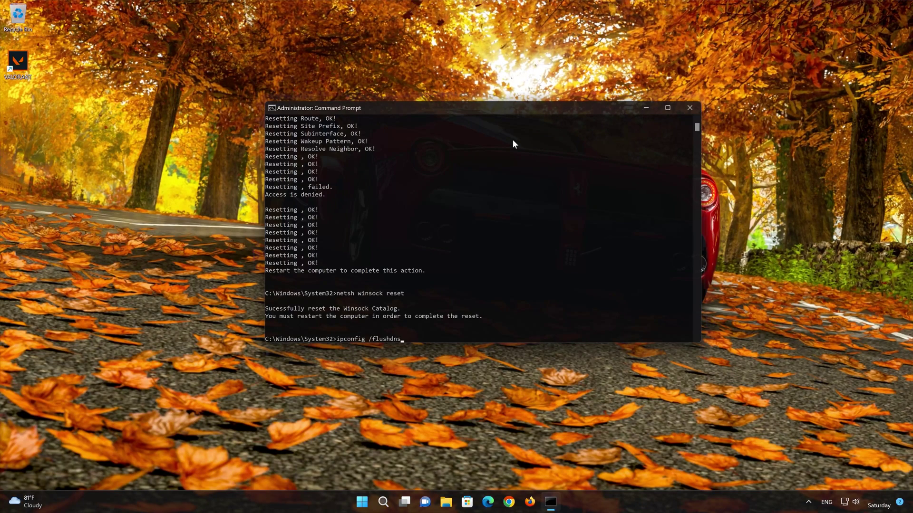
key(Return)
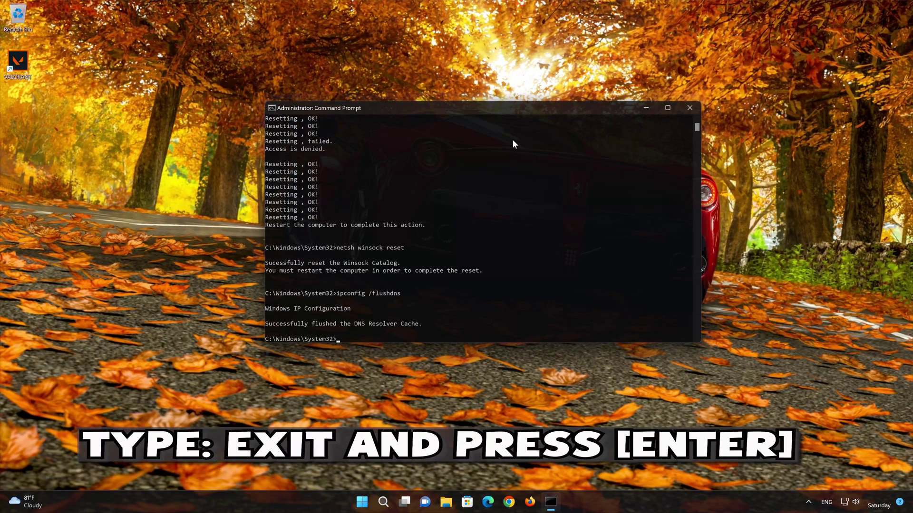
Step: Close Command Prompt with the "exit" command and restart the PC
text(exit)
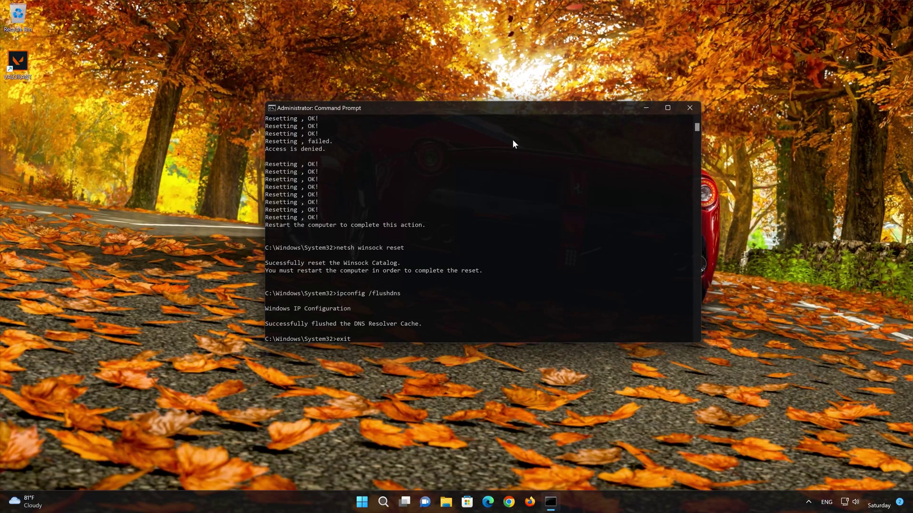
key(Return)
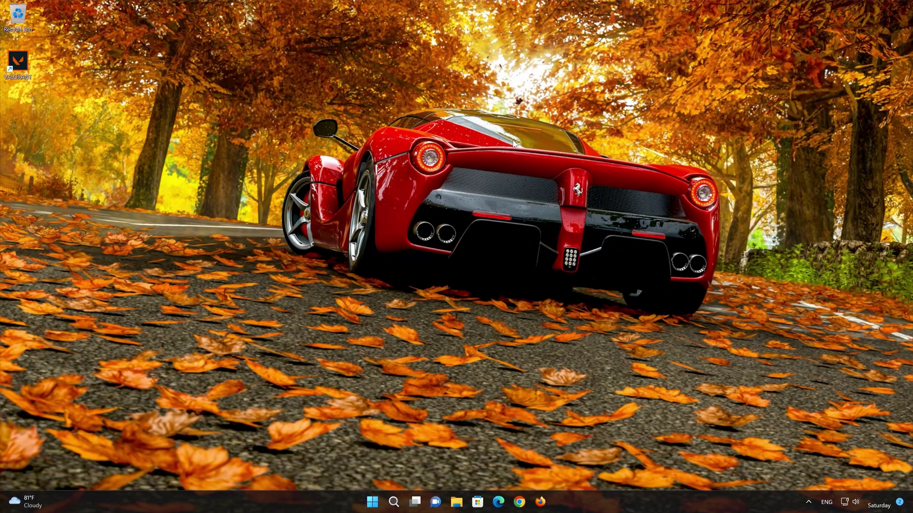
click(372, 502)
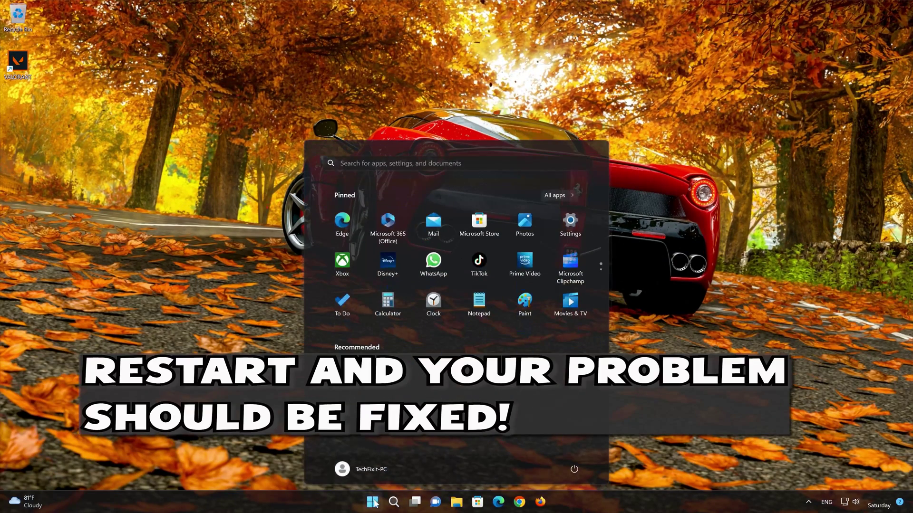
click(574, 470)
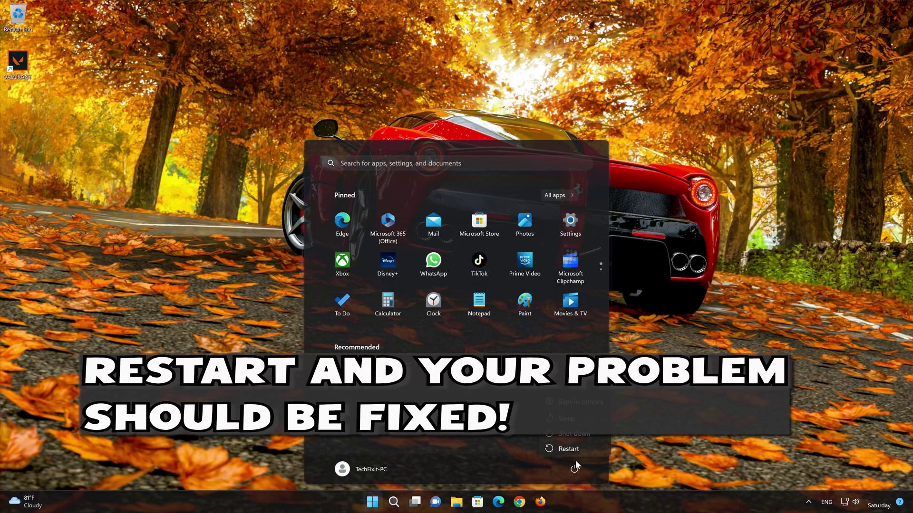
click(574, 449)
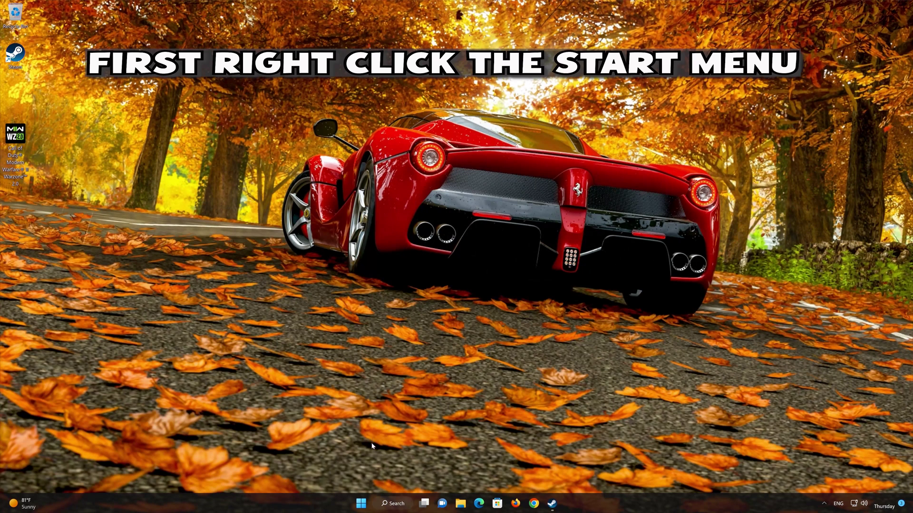
Step: Open Windows Settings and go to the Network reset page within the advanced network settings
right_click(362, 506)
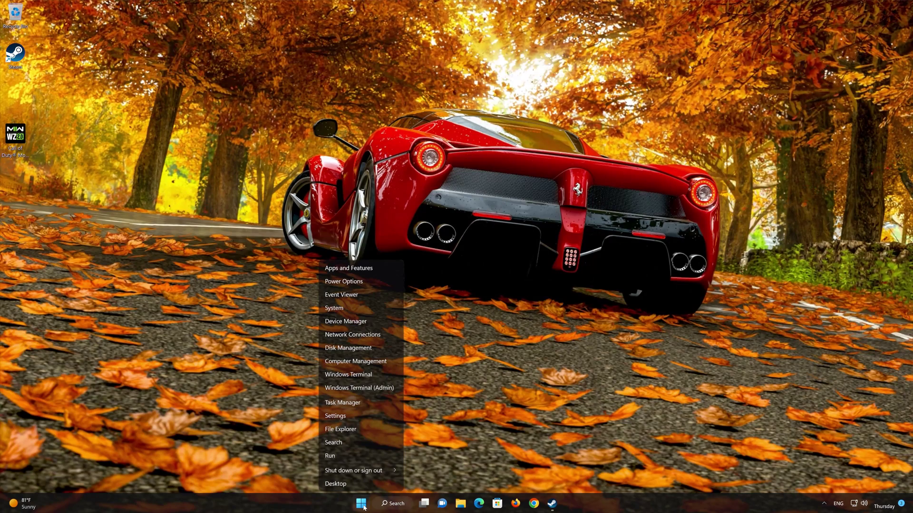
click(362, 417)
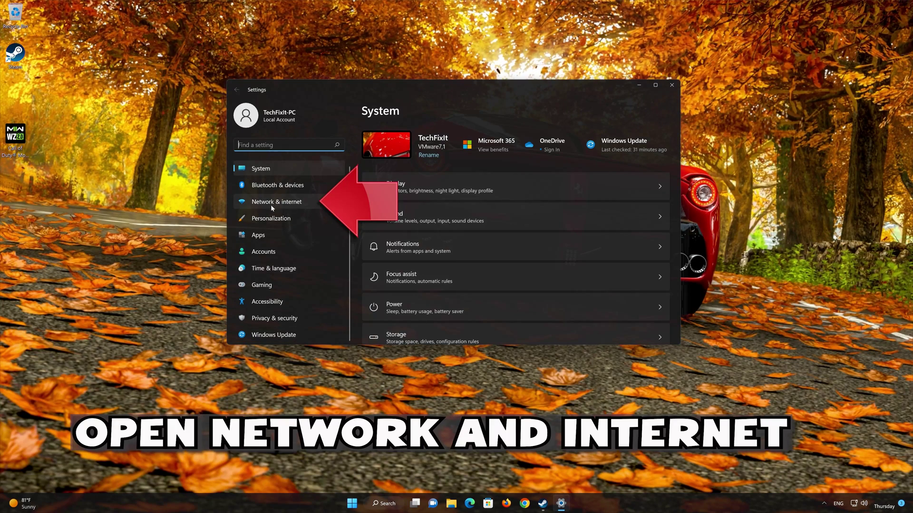
click(287, 205)
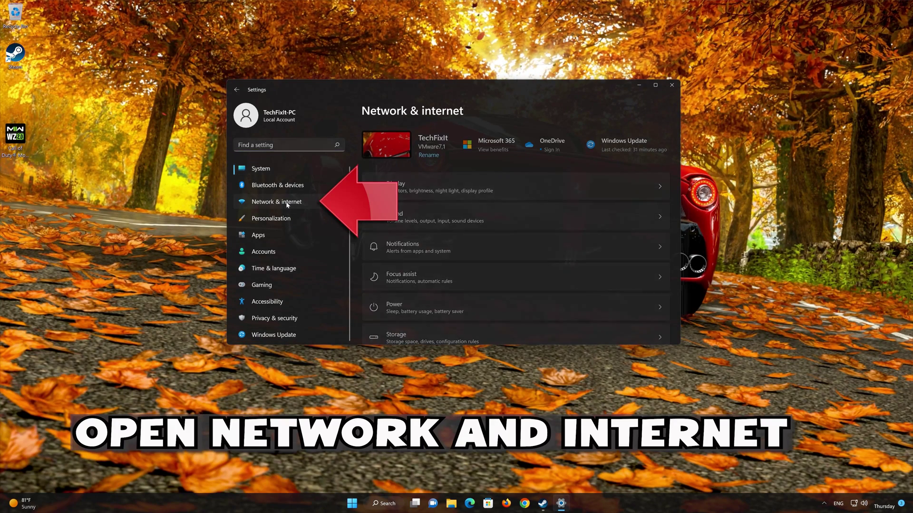
scroll(523, 217, down, 1)
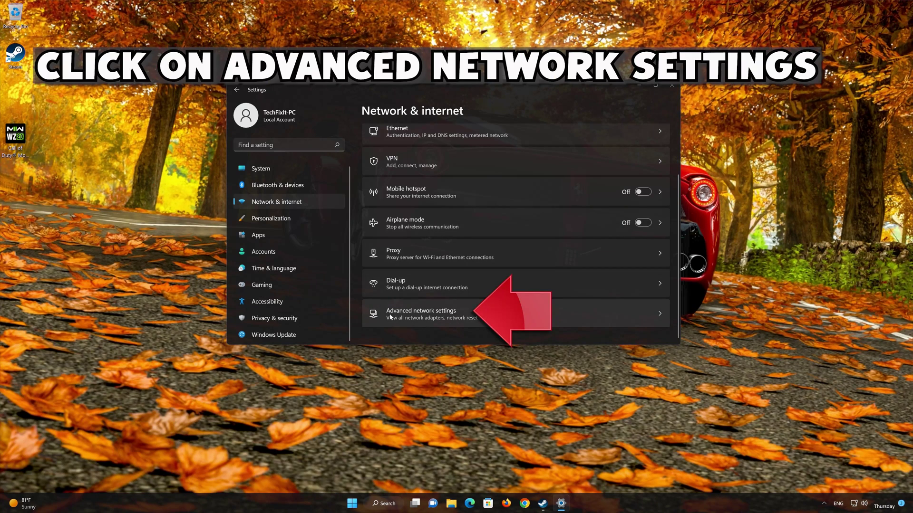
click(660, 314)
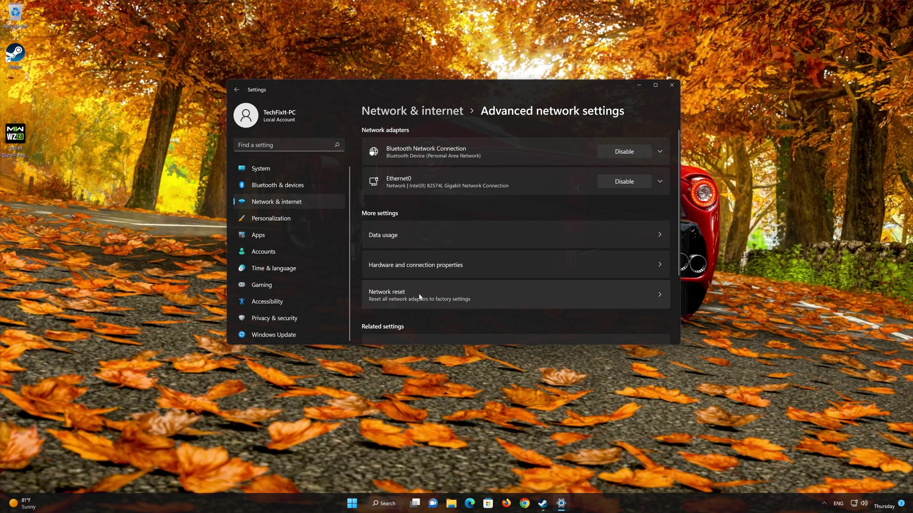
click(459, 296)
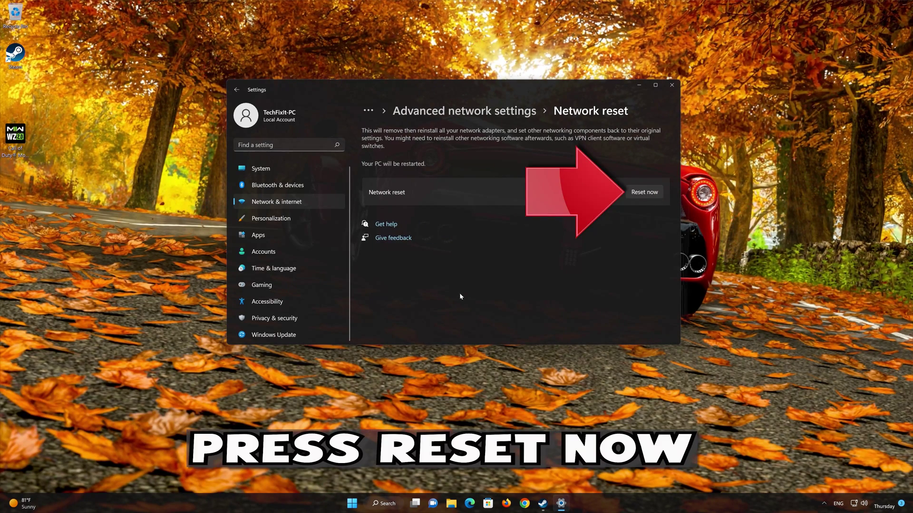
Step: Reset all network settings, confirm the reset, dismiss the sign-out notice and close Settings
click(649, 195)
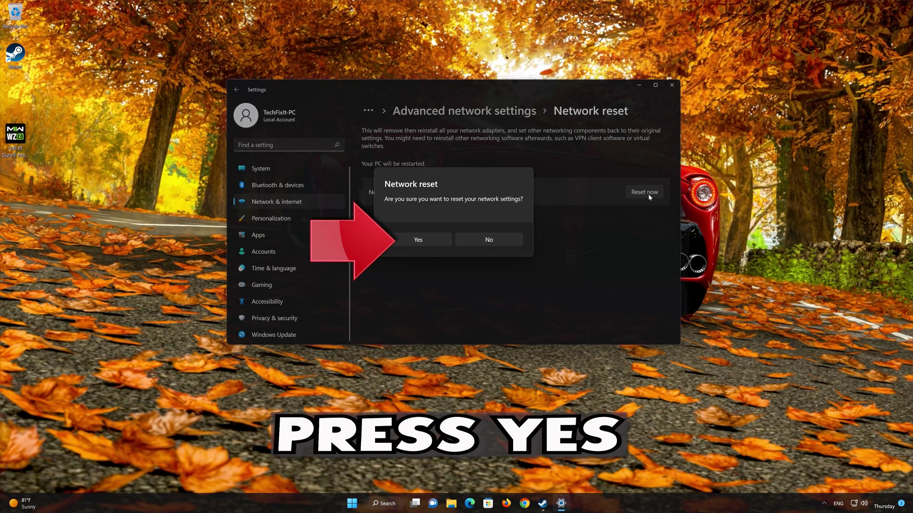
click(418, 240)
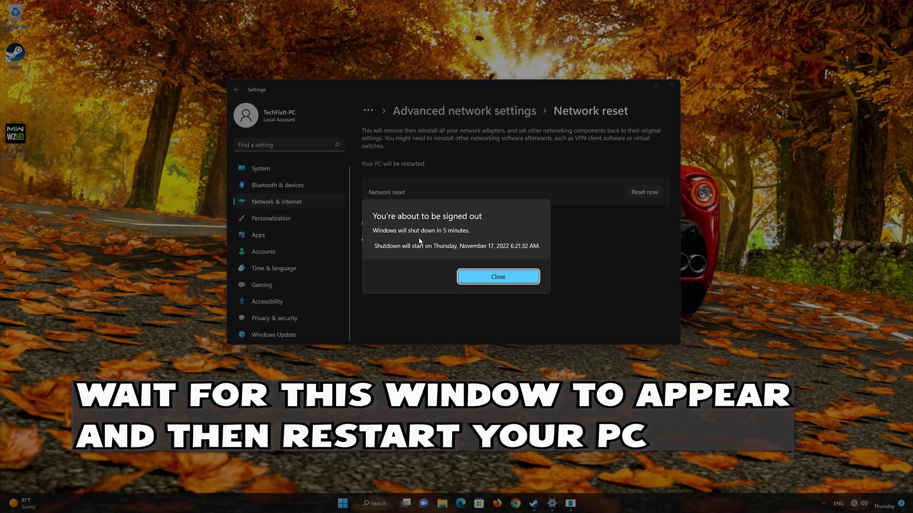
click(498, 277)
click(672, 85)
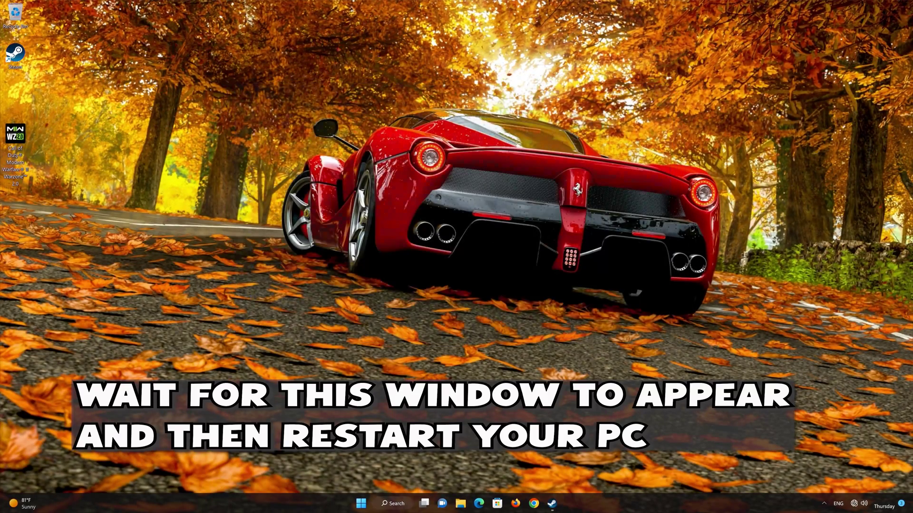
Step: Restart the PC to complete the network reset
click(361, 504)
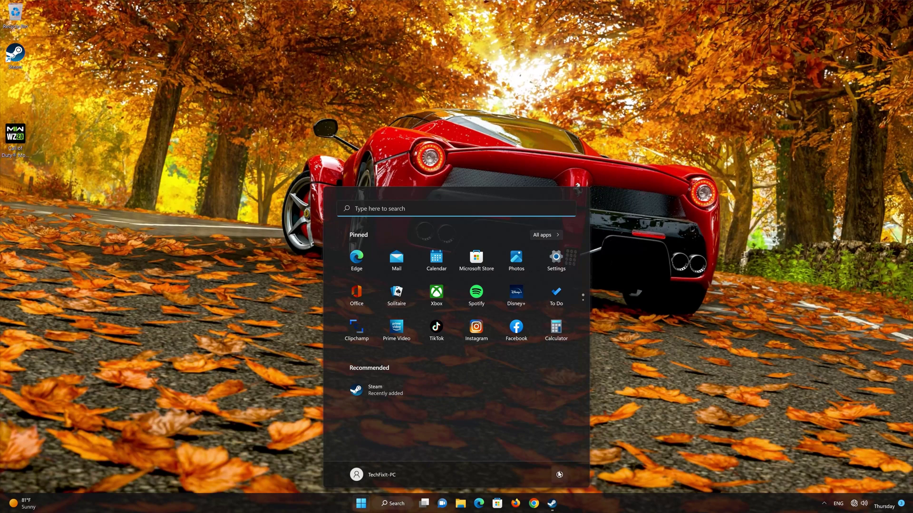
click(559, 474)
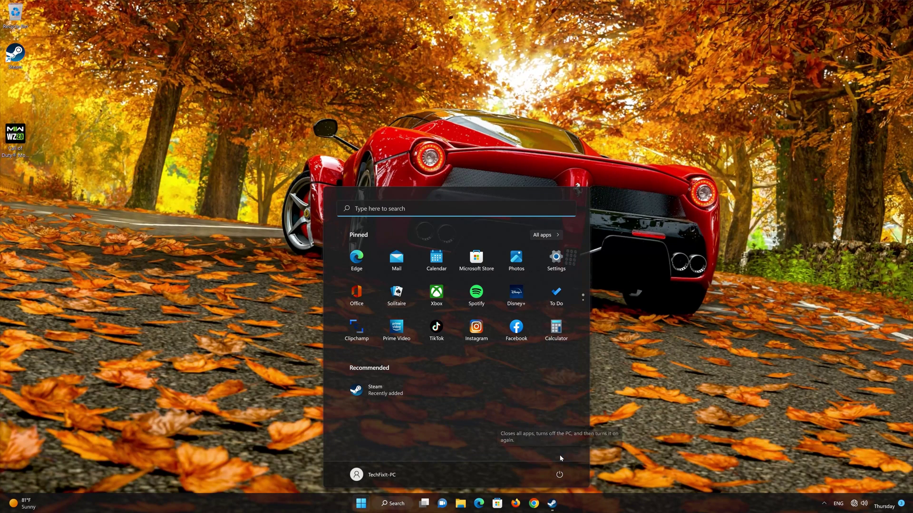
click(560, 458)
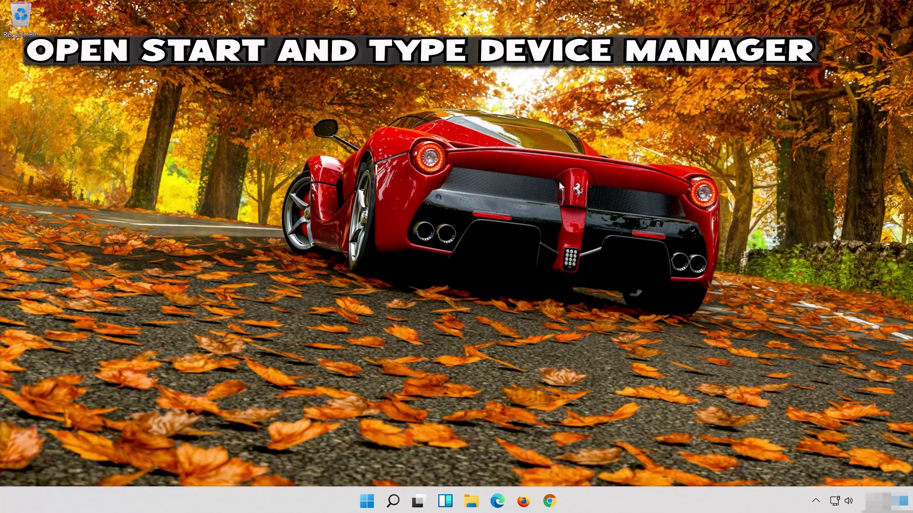
Step: Search Windows for "device manager", open Device Manager and expand the Network adapters category
click(393, 502)
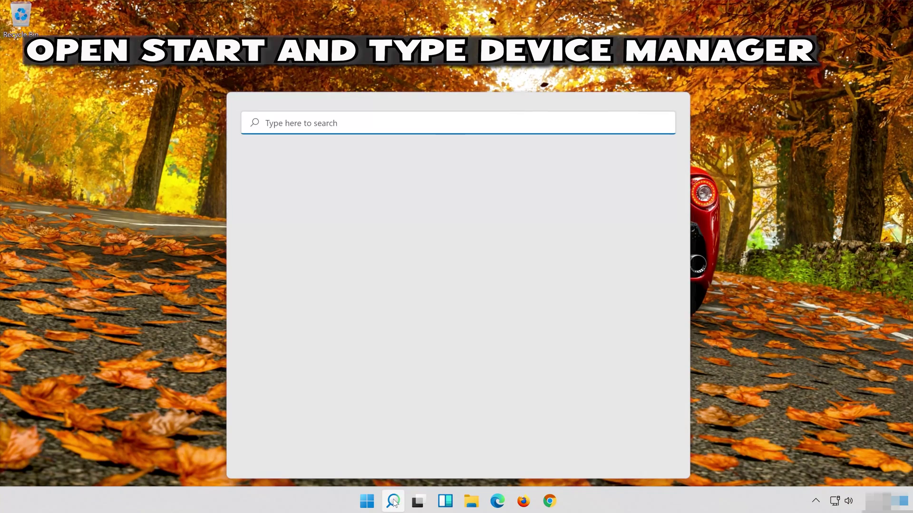
text(dei)
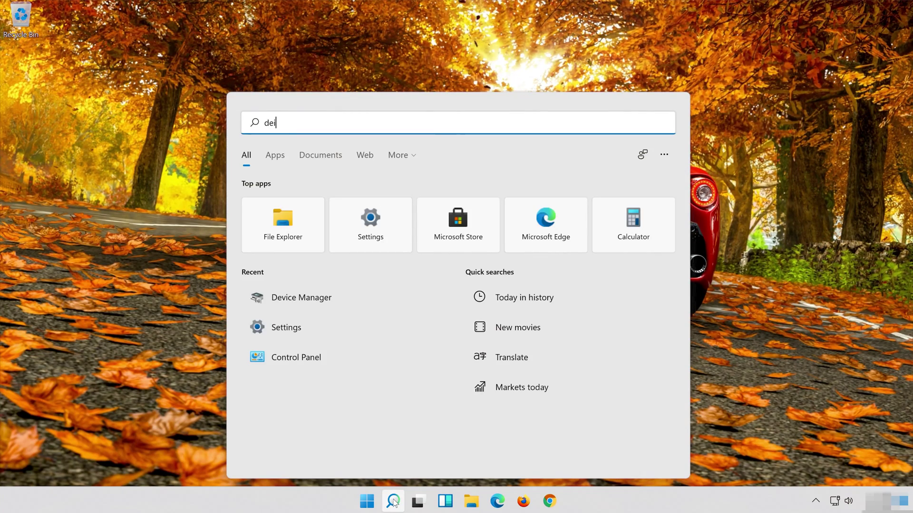
key(BackSpace)
text(vice manager)
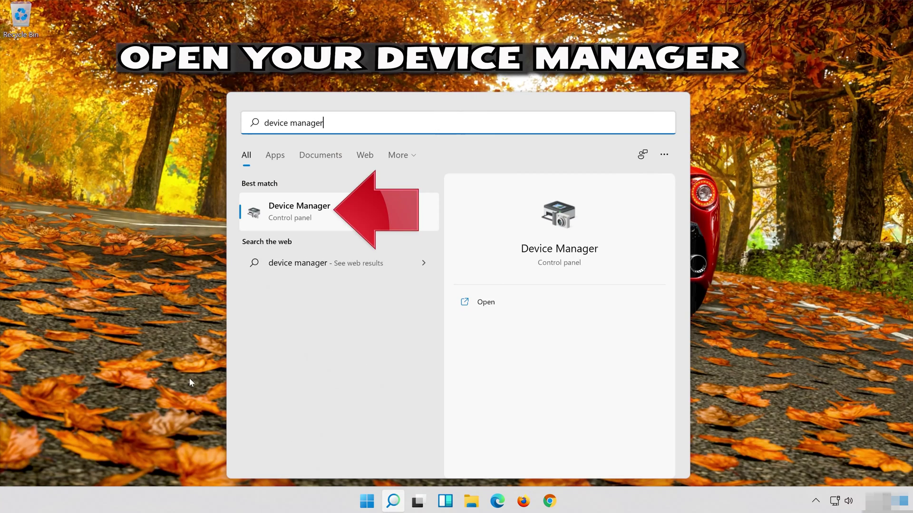
click(322, 212)
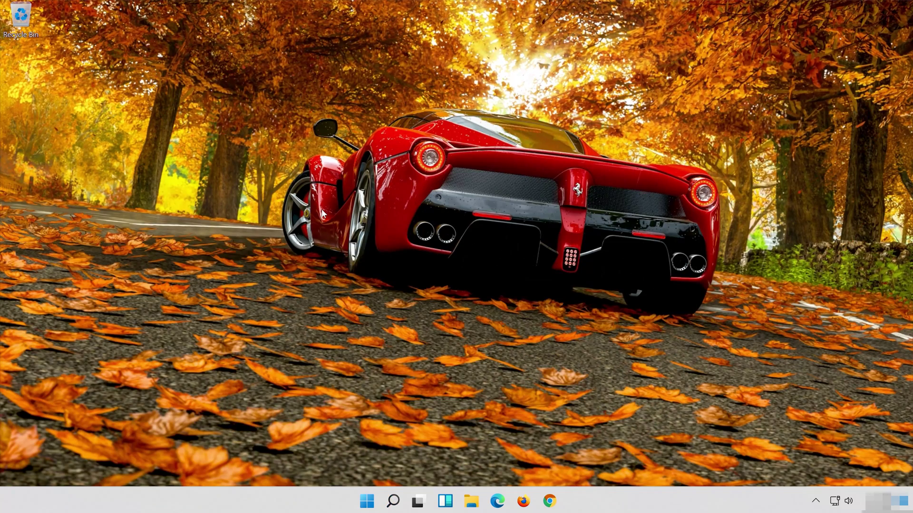
click(300, 307)
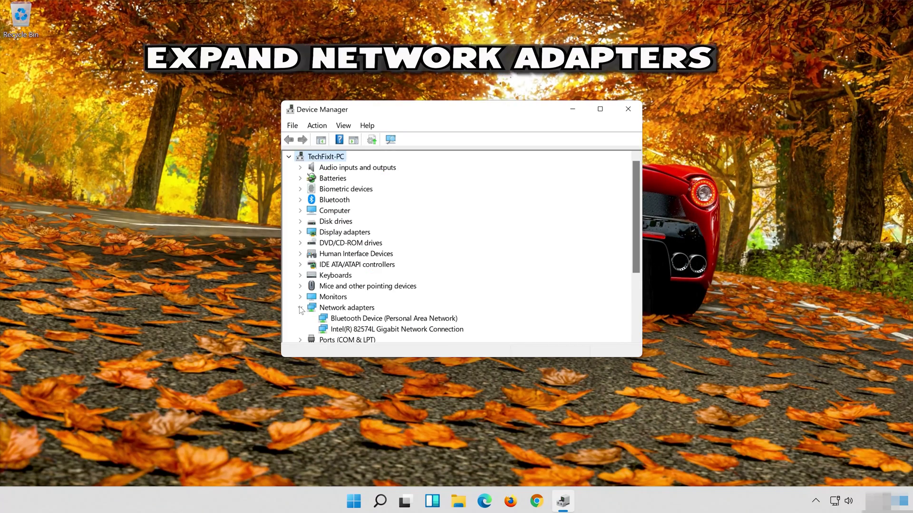
Step: Open the properties of the Intel(R) 82574L Gigabit Network Connection adapter and show its driver settings
click(349, 331)
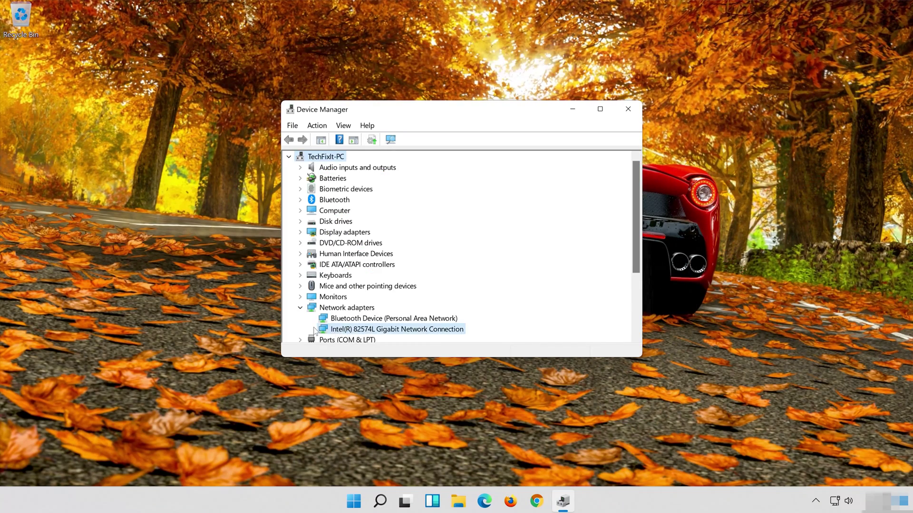
right_click(404, 331)
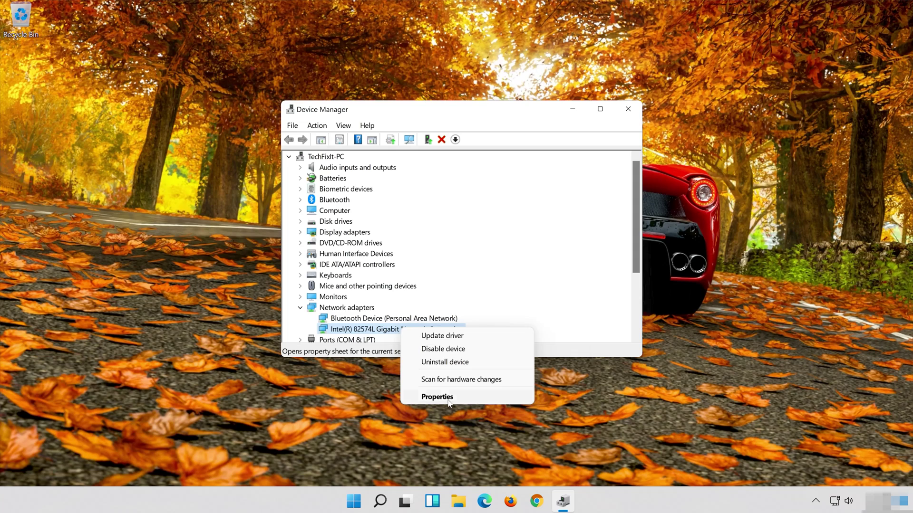
click(448, 396)
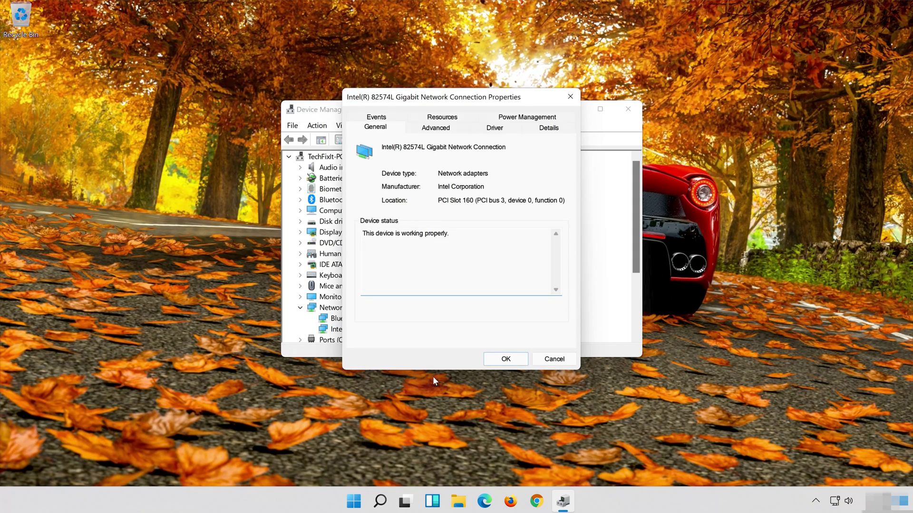
click(490, 128)
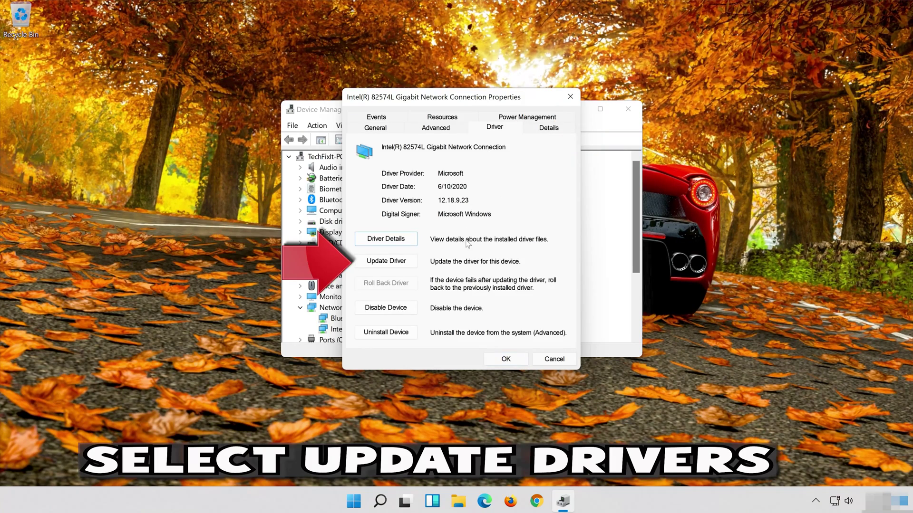
Step: Update the adapter's driver manually, installing Intel(R) 82574L Gigabit Network Connection from the list of available drivers on the computer
click(384, 266)
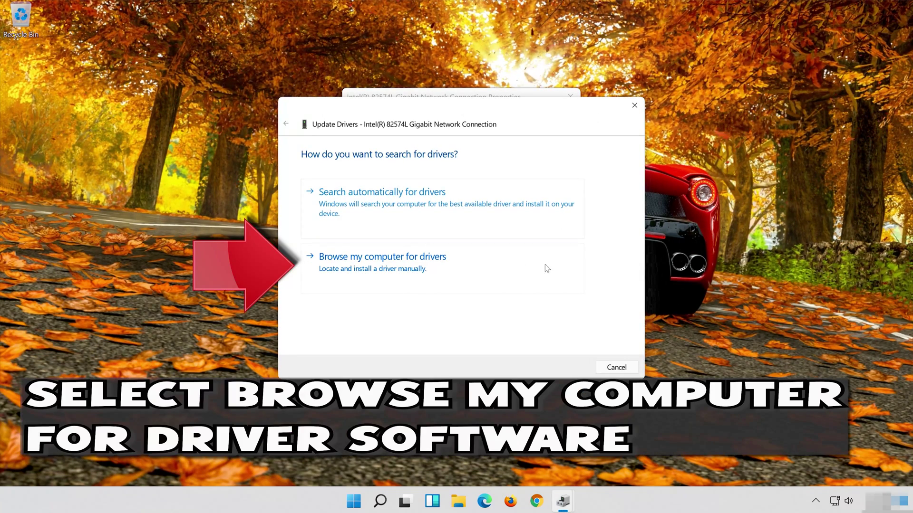
click(408, 276)
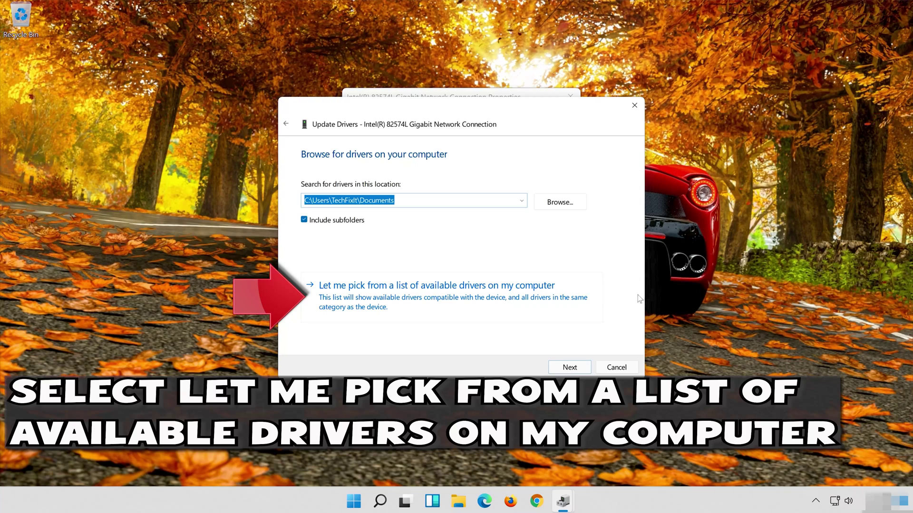
click(431, 302)
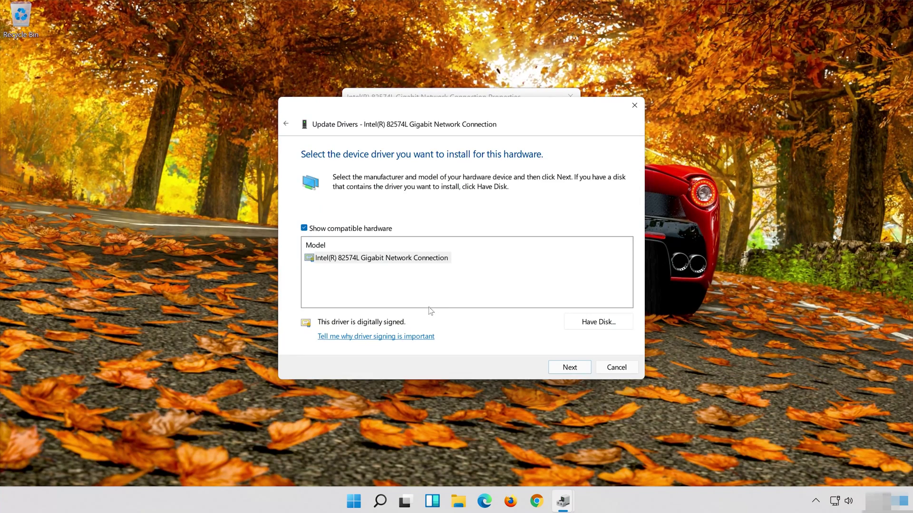
click(367, 257)
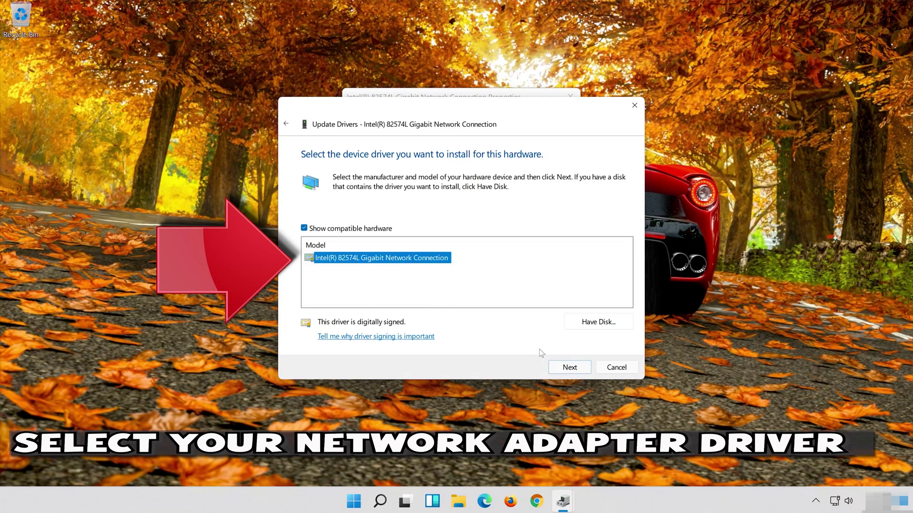
click(570, 368)
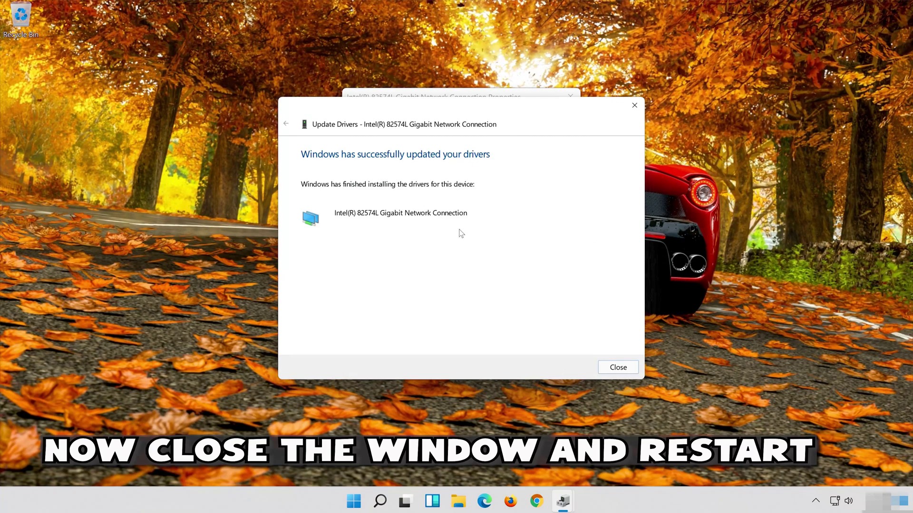
Step: Close the driver update wizard, the adapter's properties and Device Manager
click(618, 367)
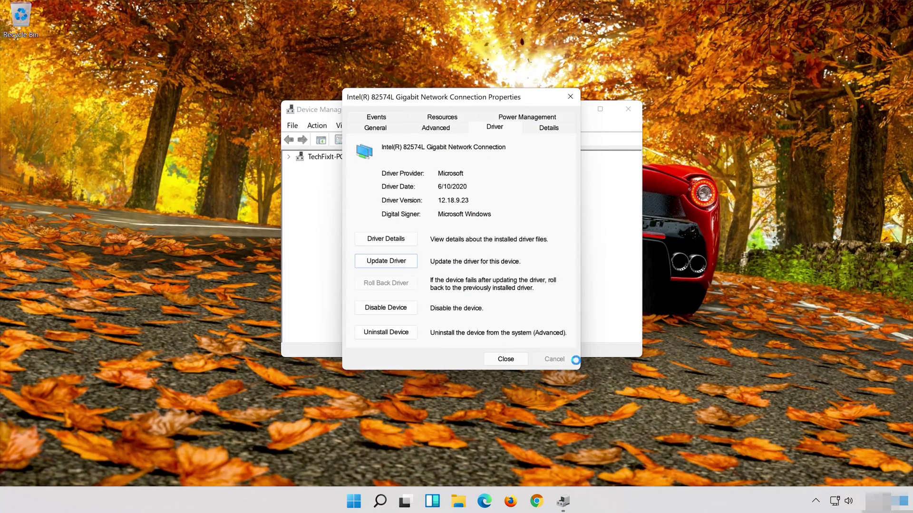
click(505, 359)
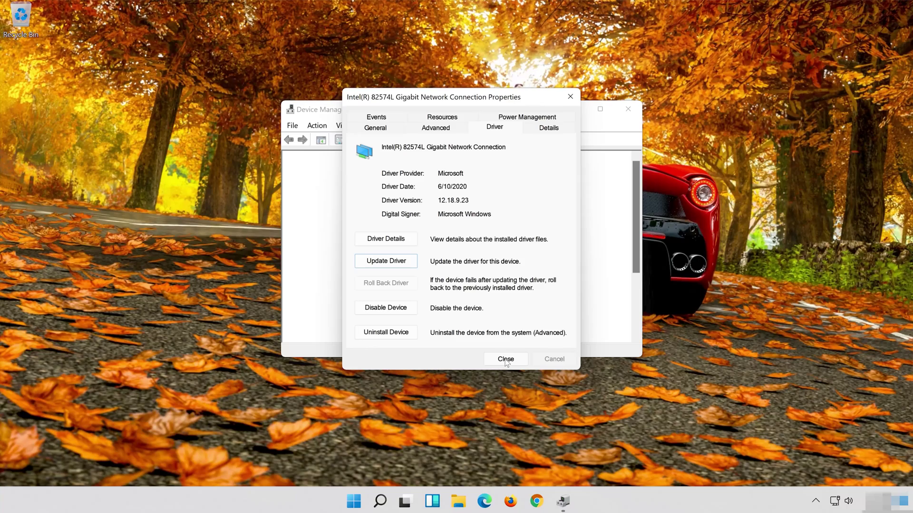
click(630, 111)
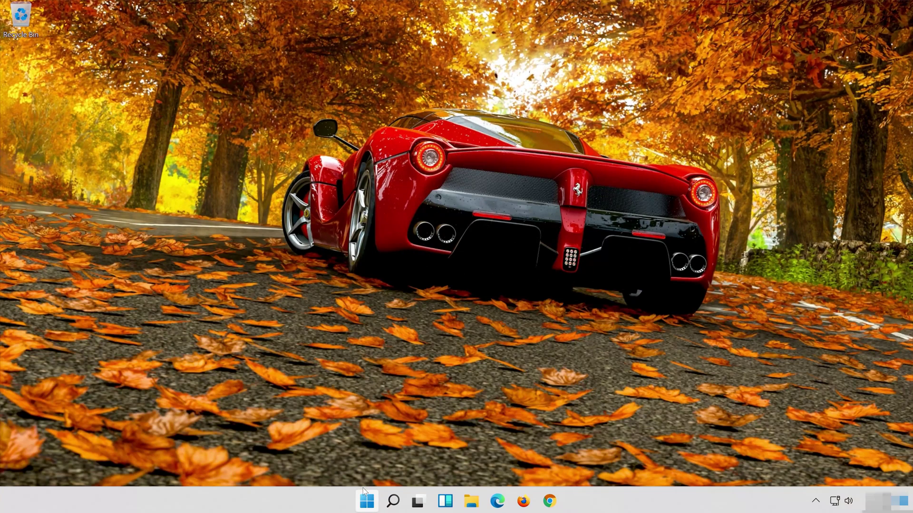
Step: Restart the PC to apply the network adapter driver update
click(364, 491)
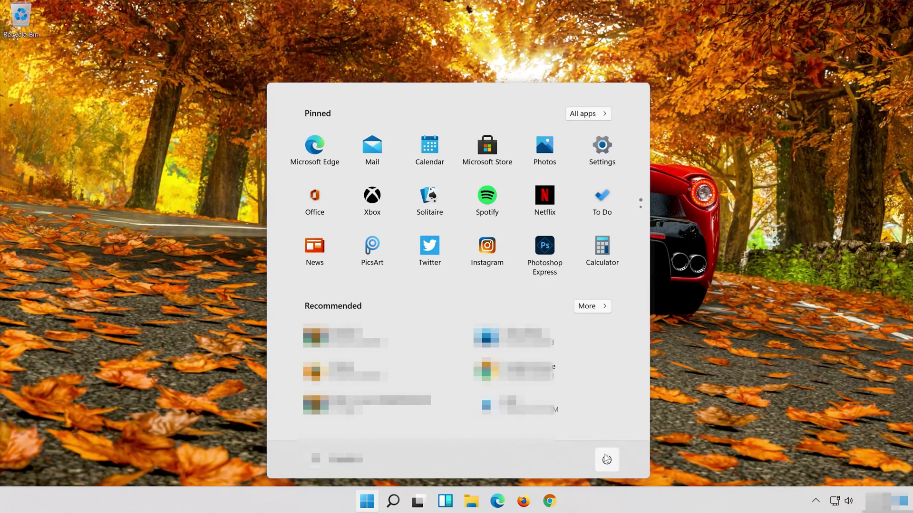
click(606, 458)
click(606, 435)
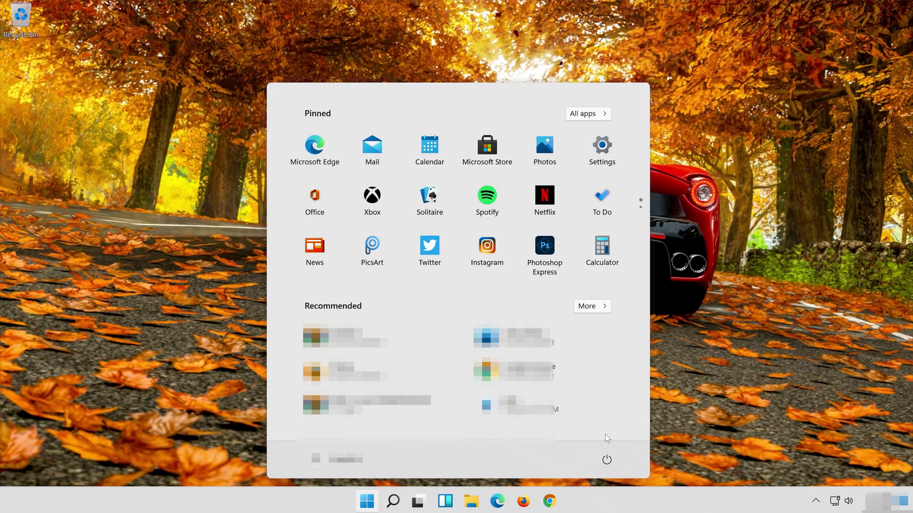